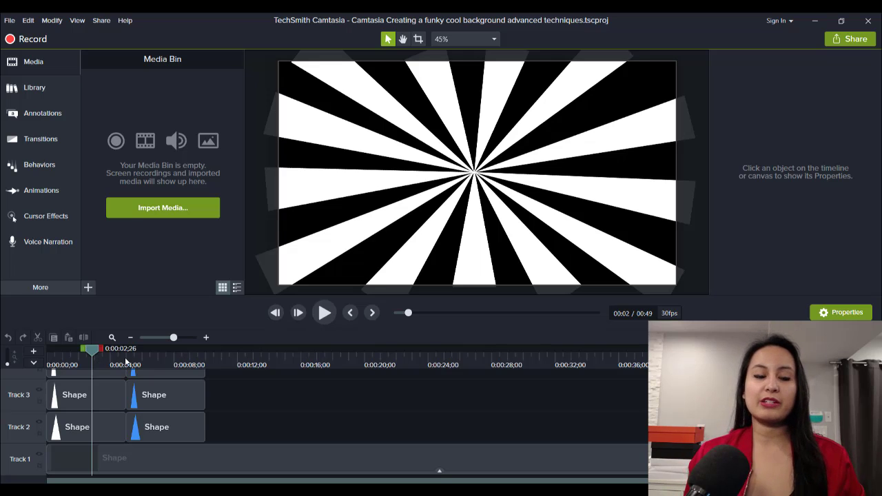
Step frame by frame across the 0:00:04;29–0:00:05;00 cut, finishing on the blue-ray frame.
{"action": "left_click", "coordinate": [125, 363]}
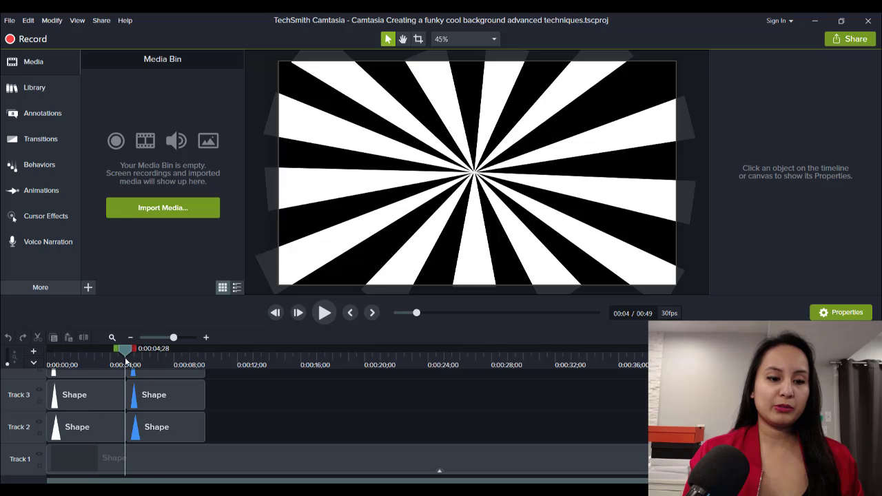
{"action": "key", "text": "period"}
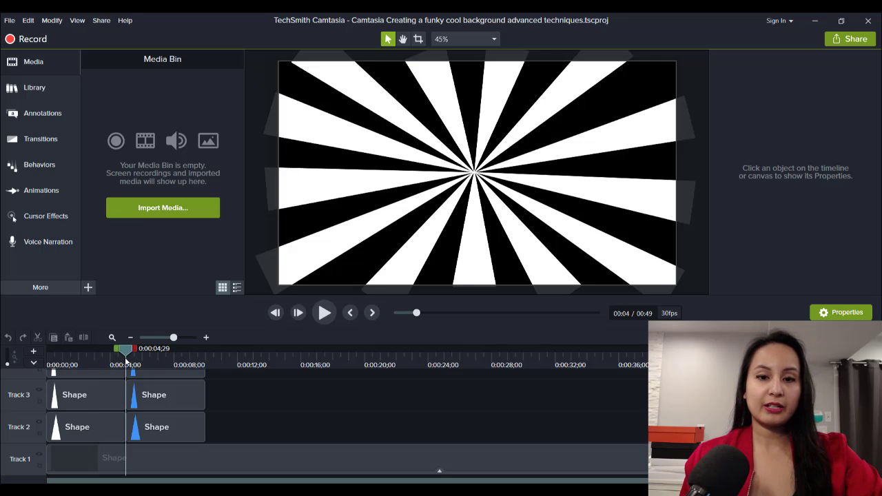
{"action": "key", "text": "period"}
{"action": "key", "text": "comma"}
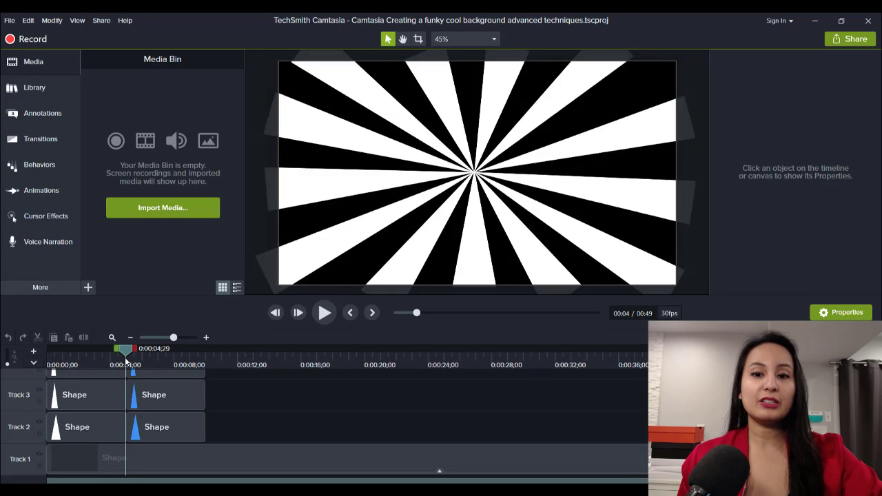
{"action": "key", "text": "period"}
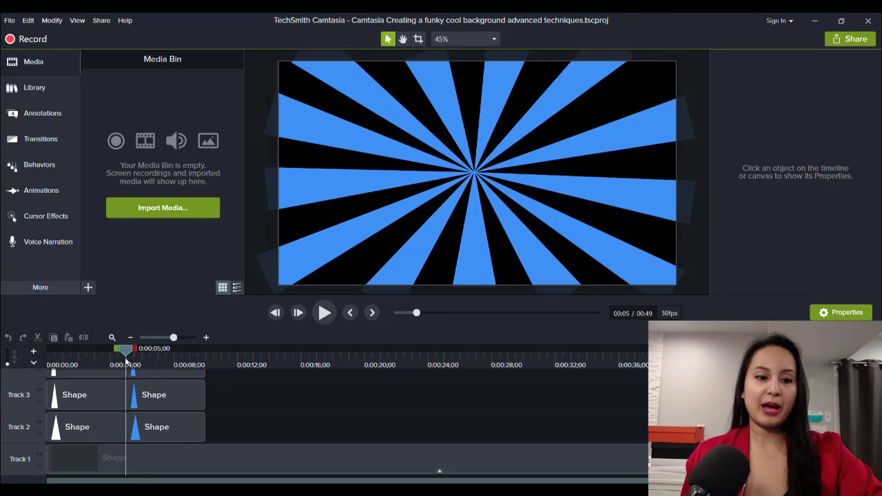
{"action": "key", "text": "comma"}
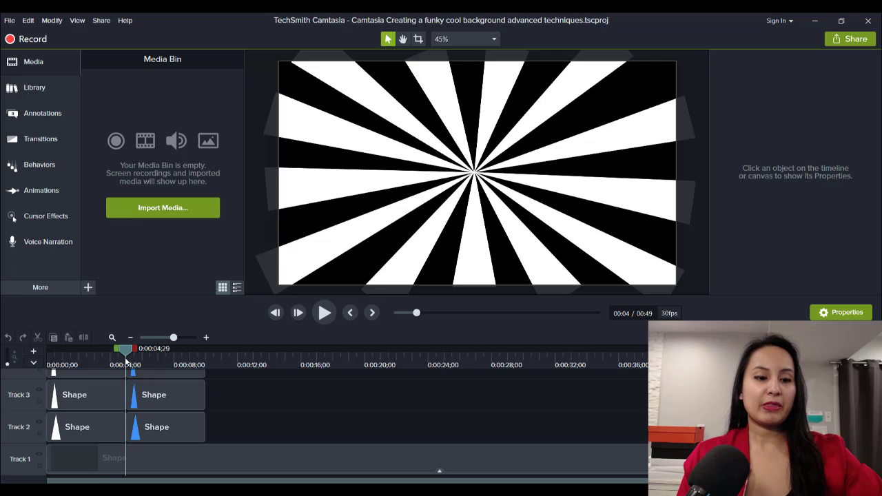
{"action": "key", "text": "period"}
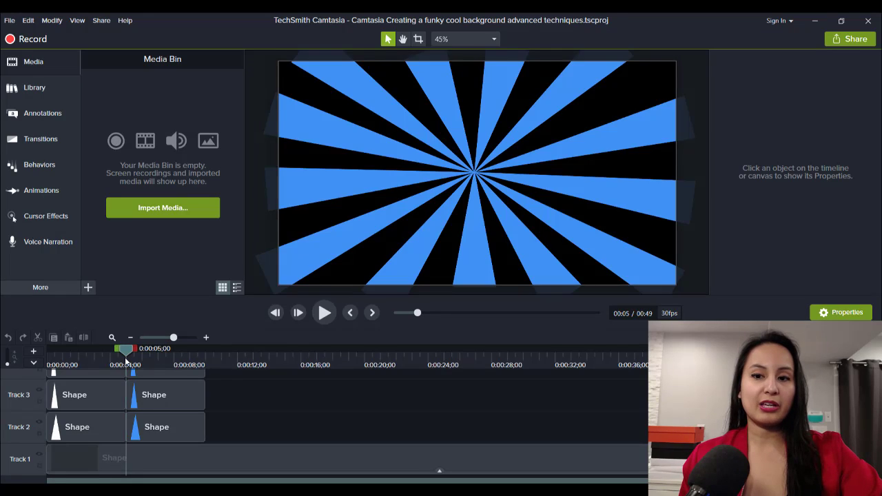
{"action": "key", "text": "comma"}
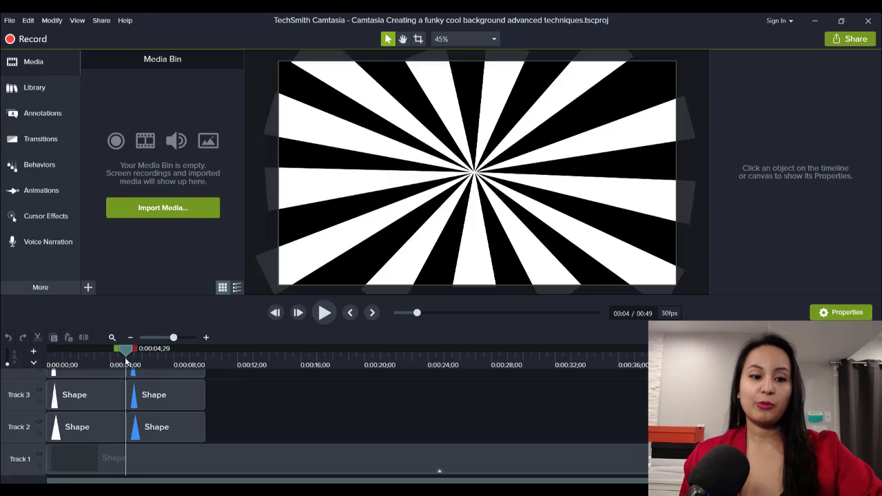
{"action": "key", "text": "period"}
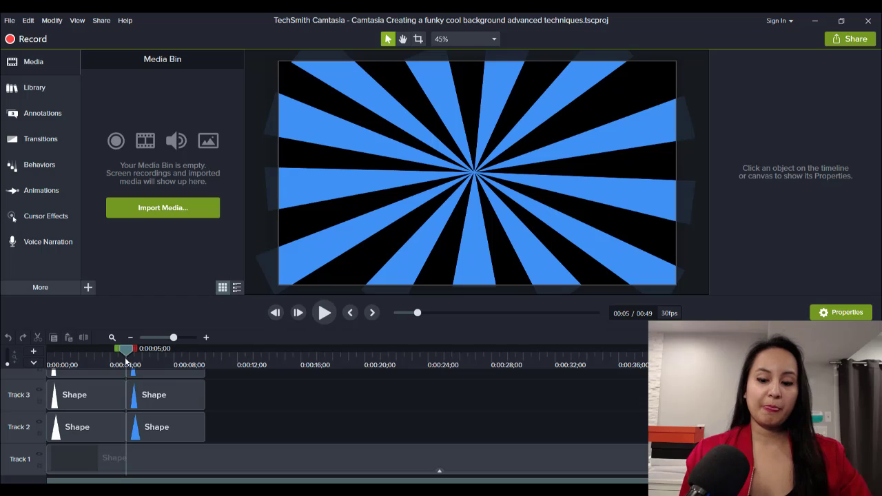
{"action": "key", "text": "period"}
{"action": "key", "text": "period"}
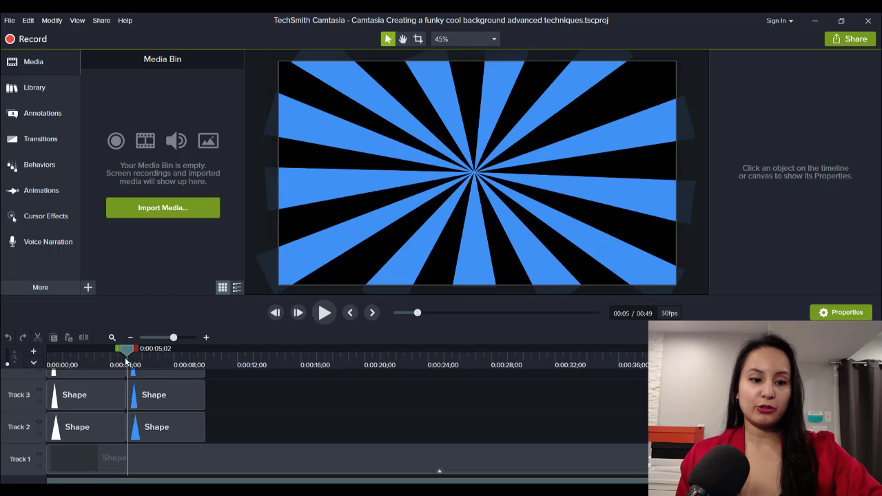
{"action": "key", "text": "comma"}
{"action": "key", "text": "comma"}
{"action": "key", "text": "comma"}
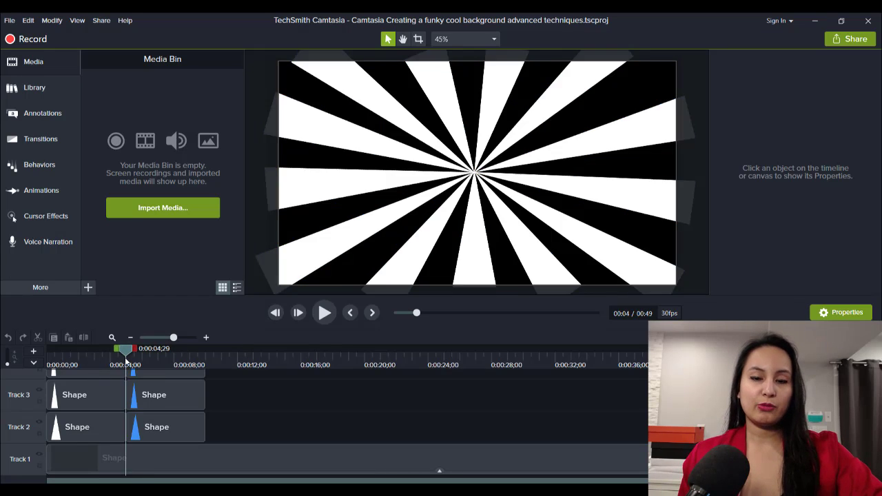
{"action": "key", "text": "period"}
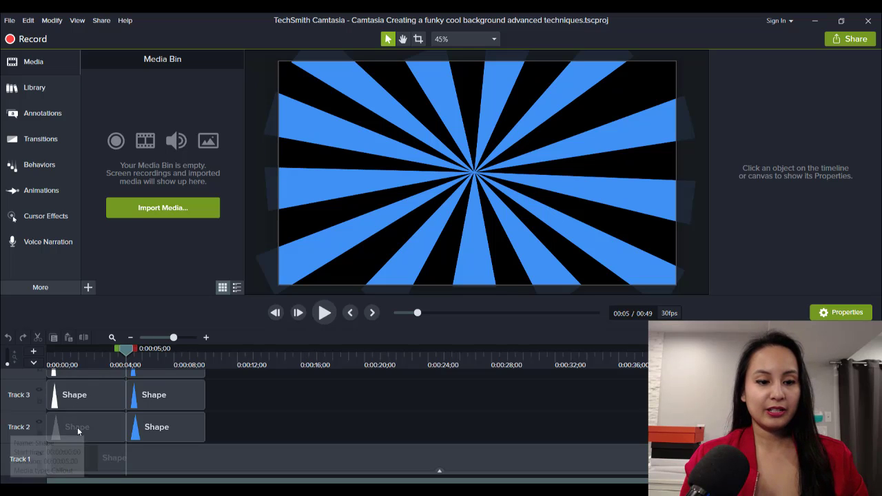
{"action": "left_click", "coordinate": [85, 365]}
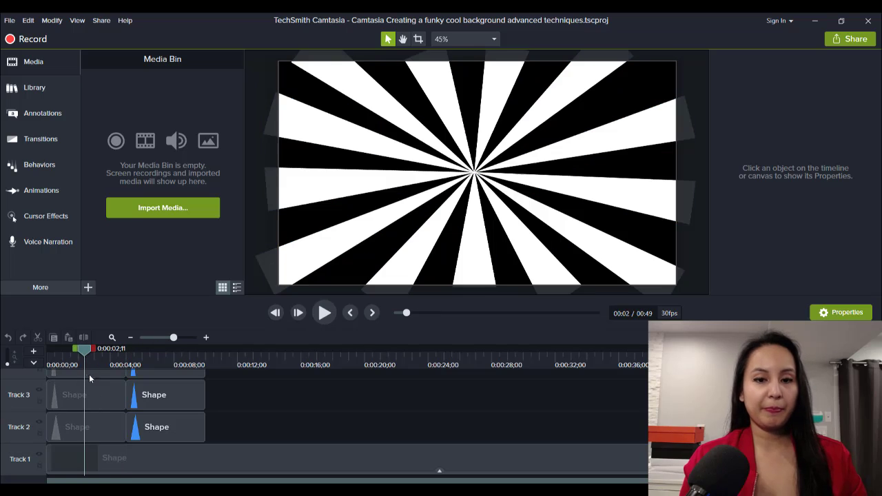
{"action": "left_click", "coordinate": [97, 431]}
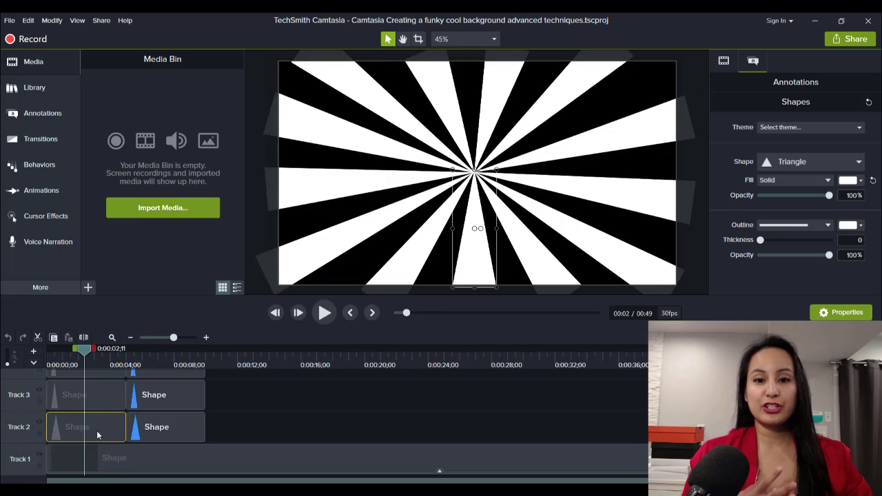
{"action": "left_click", "coordinate": [270, 354]}
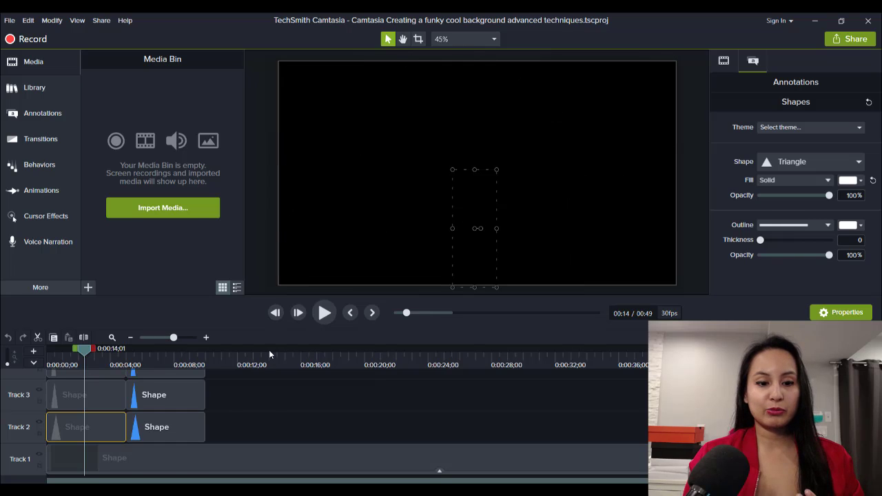
{"action": "left_click", "coordinate": [255, 474]}
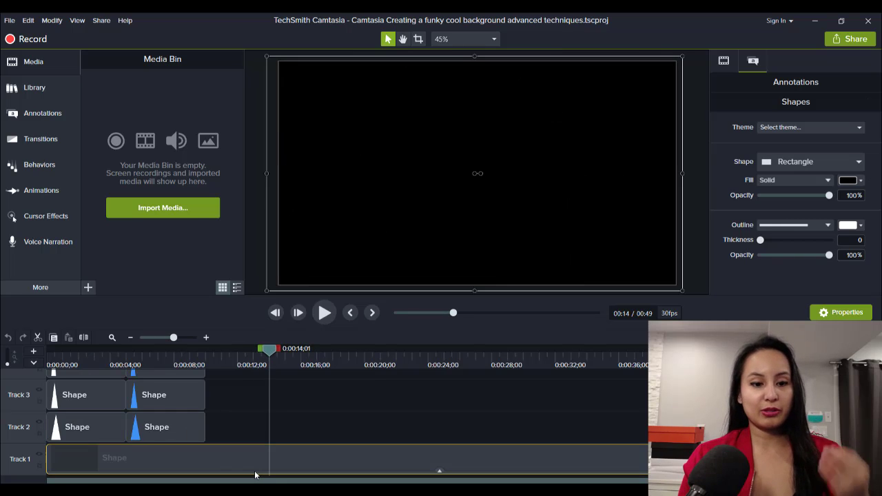
{"action": "left_click", "coordinate": [90, 435]}
{"action": "left_click", "coordinate": [88, 353]}
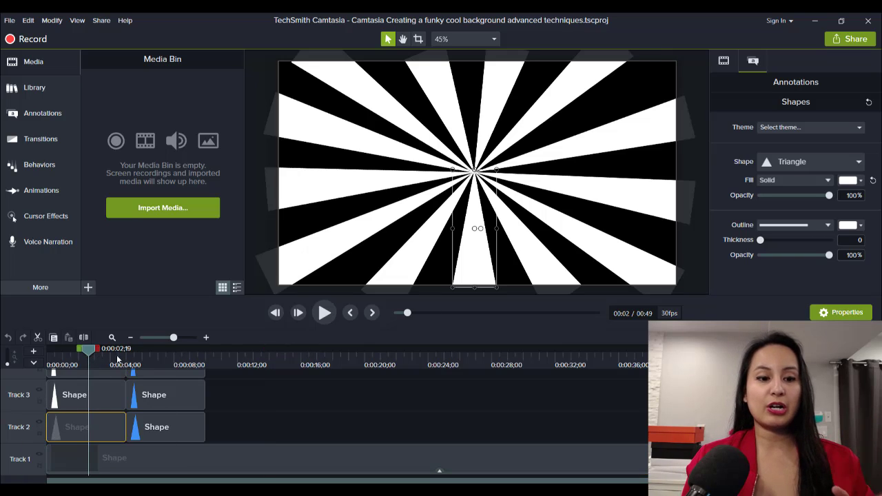
{"action": "left_click", "coordinate": [144, 352]}
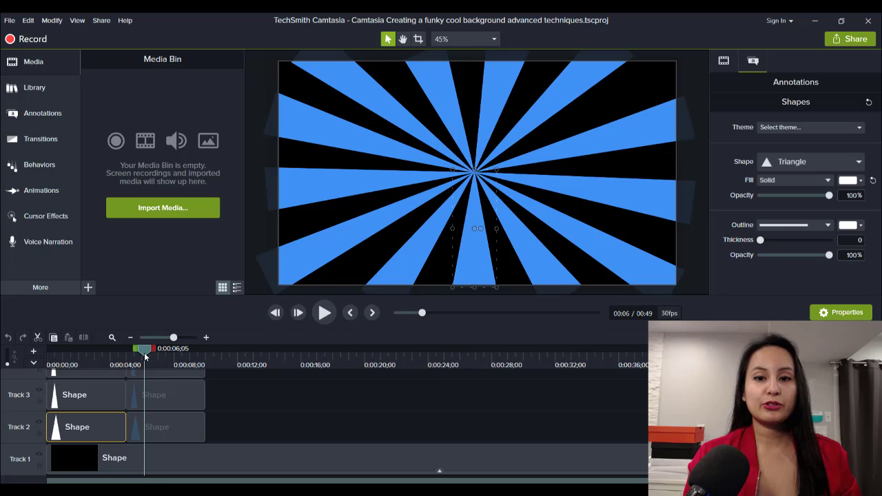
{"action": "left_click", "coordinate": [86, 362]}
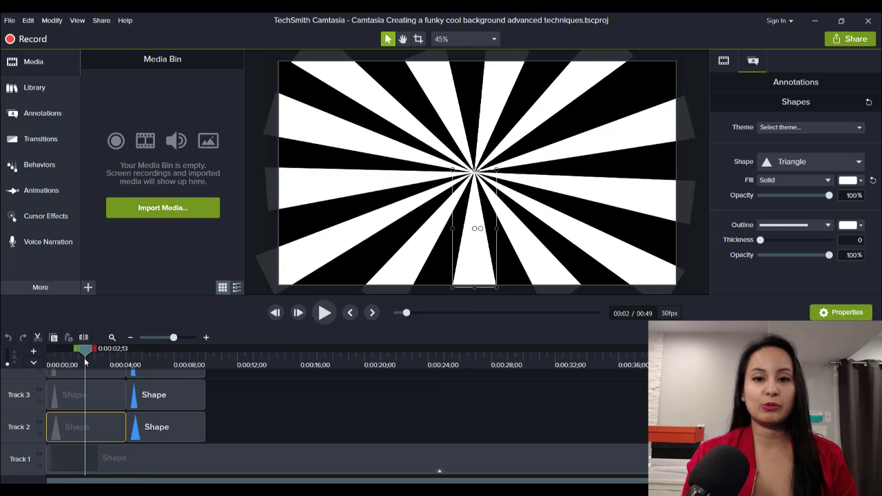
{"action": "left_click", "coordinate": [408, 264]}
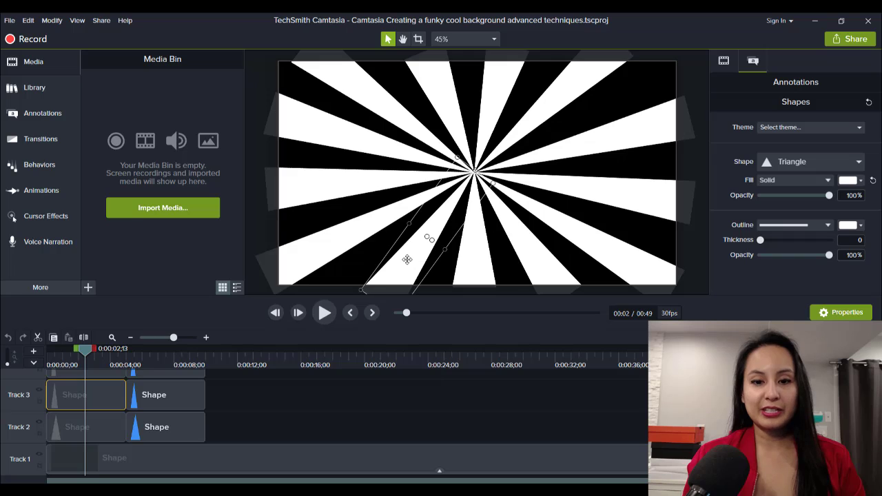
{"action": "left_click", "coordinate": [350, 209]}
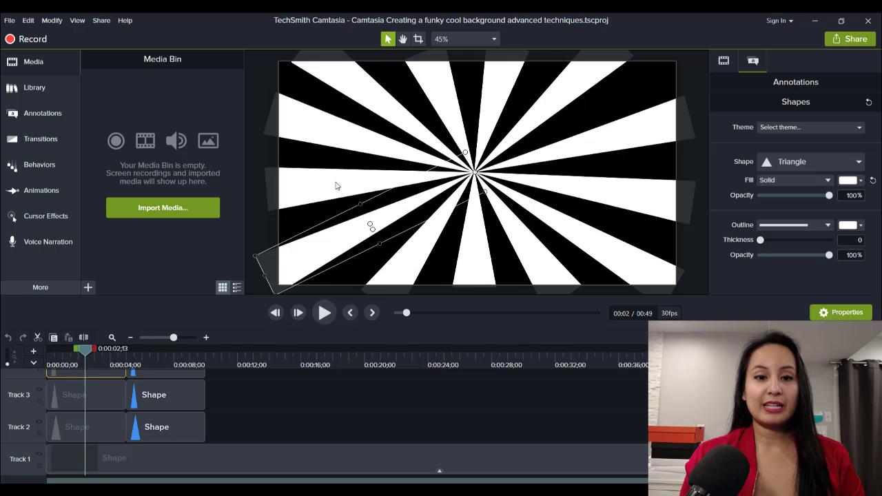
{"action": "left_click_drag", "start_coordinate": [335, 187], "coordinate": [369, 97]}
{"action": "left_click", "coordinate": [366, 426]}
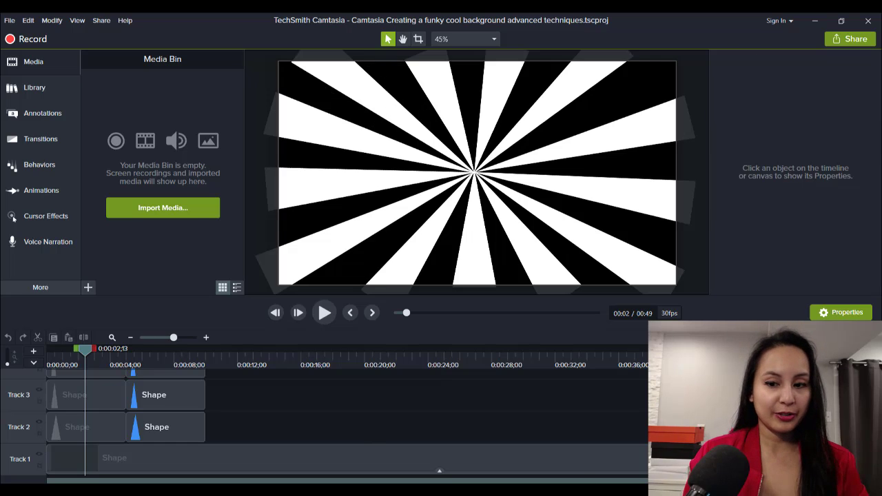
{"action": "scroll", "coordinate": [345, 424], "scroll_direction": "up", "scroll_amount": 10}
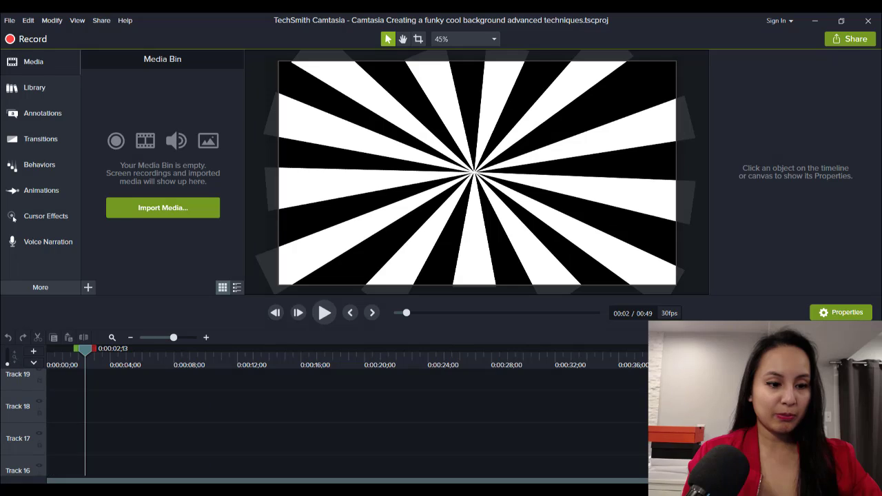
{"action": "scroll", "coordinate": [345, 424], "scroll_direction": "down", "scroll_amount": 4}
{"action": "scroll", "coordinate": [345, 424], "scroll_direction": "down", "scroll_amount": 11}
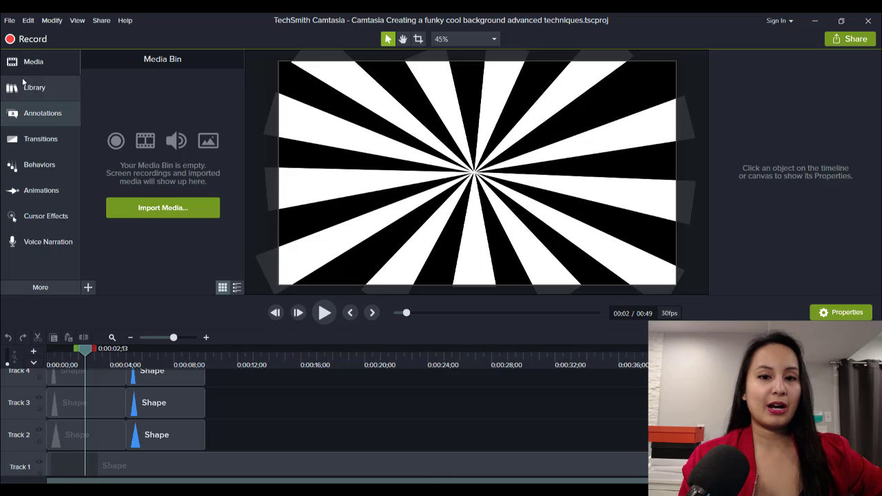
Show all shape styles under Annotations > Shapes and drag shapes into place.
{"action": "left_click", "coordinate": [27, 117]}
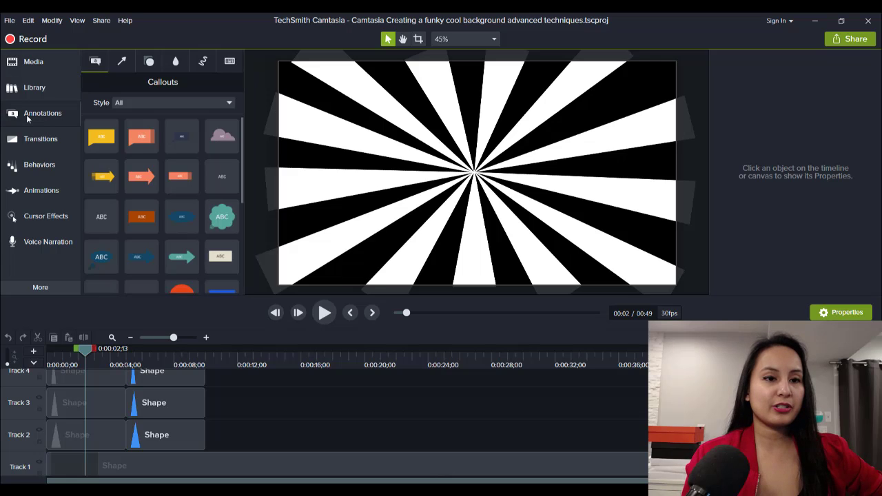
{"action": "left_click", "coordinate": [149, 62]}
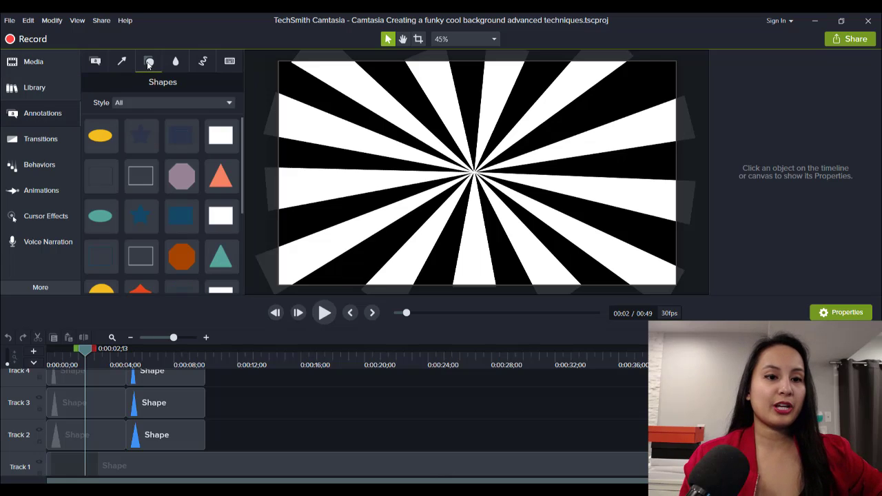
{"action": "left_click", "coordinate": [166, 104]}
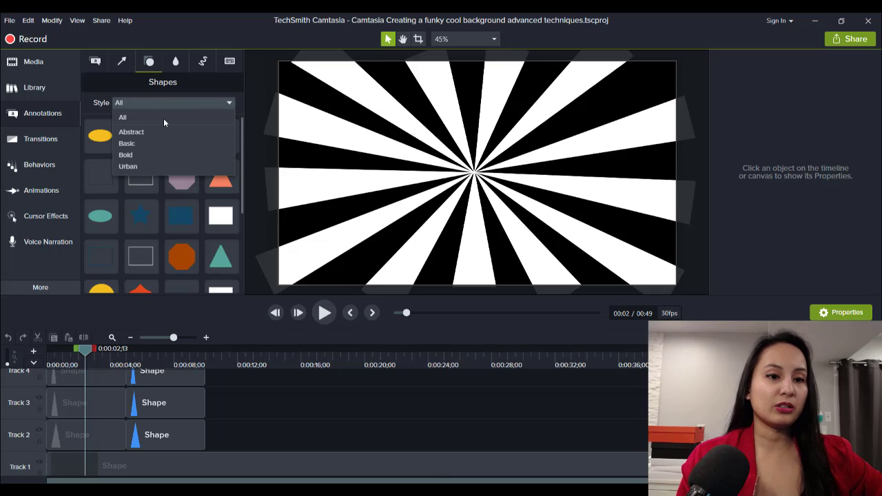
{"action": "left_click", "coordinate": [163, 118]}
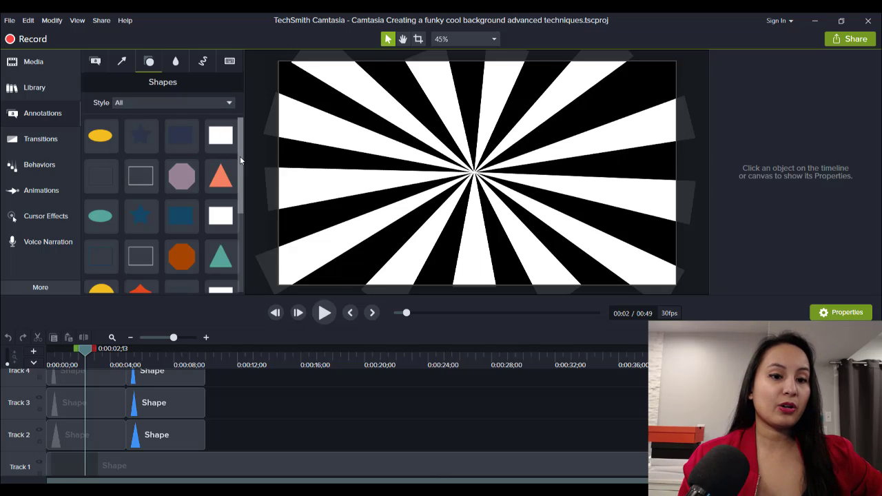
{"action": "left_click_drag", "start_coordinate": [240, 156], "coordinate": [239, 242]}
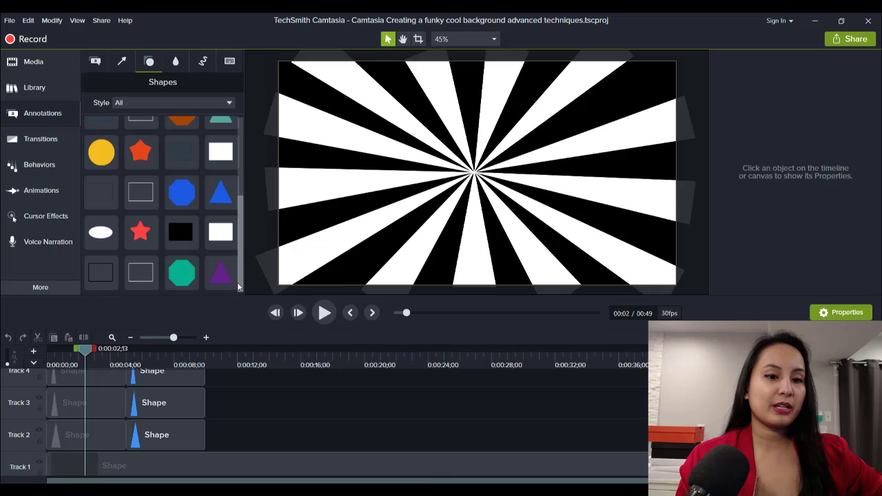
{"action": "left_click_drag", "start_coordinate": [238, 285], "coordinate": [253, 176]}
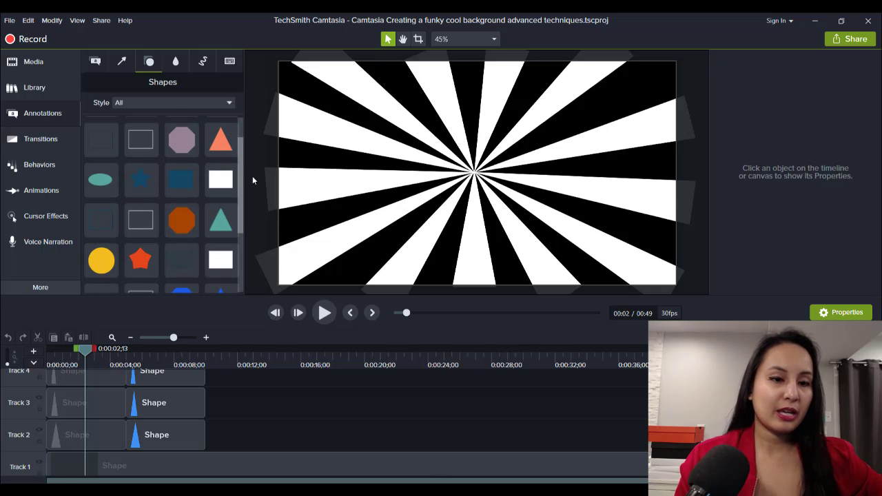
{"action": "mouse_move", "coordinate": [253, 180]}
{"action": "left_mouse_down"}
{"action": "mouse_move", "coordinate": [249, 234]}
{"action": "mouse_move", "coordinate": [251, 140]}
{"action": "mouse_move", "coordinate": [246, 195]}
{"action": "mouse_move", "coordinate": [246, 165]}
{"action": "left_mouse_up"}
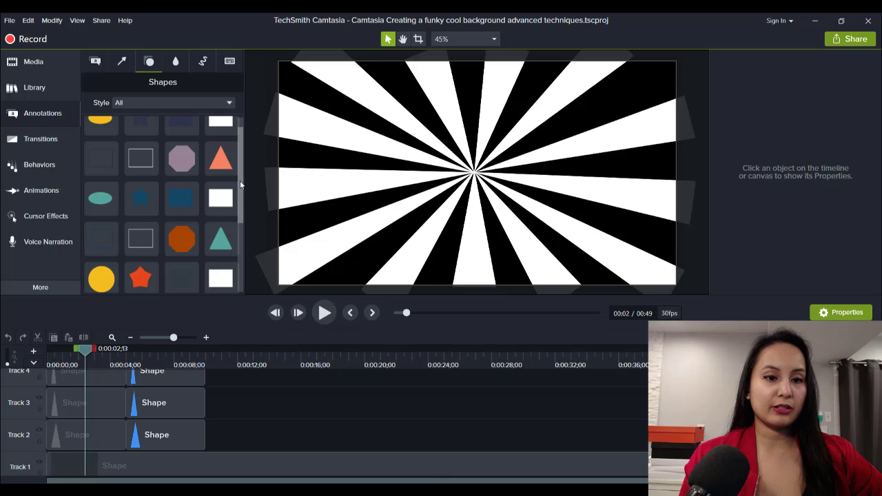
Drop a blue triangle from Shapes onto Track 3 at about 16 seconds.
{"action": "left_click_drag", "start_coordinate": [240, 181], "coordinate": [225, 238]}
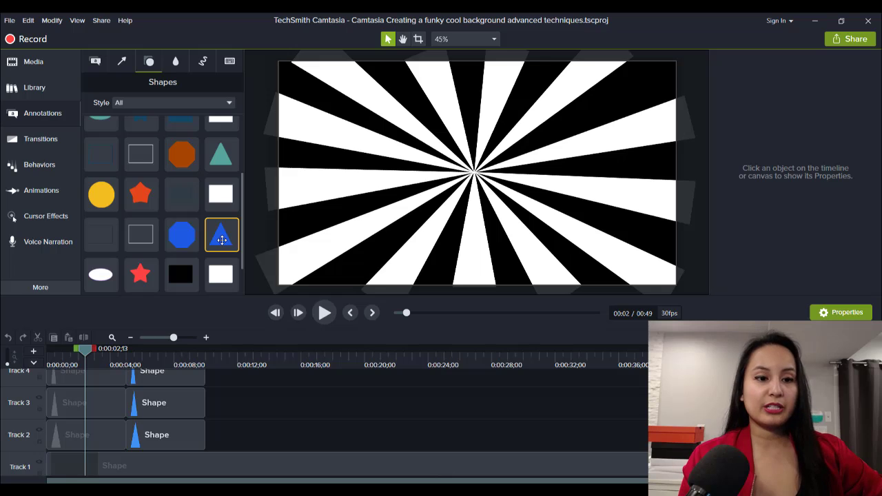
{"action": "left_click_drag", "start_coordinate": [222, 239], "coordinate": [288, 406]}
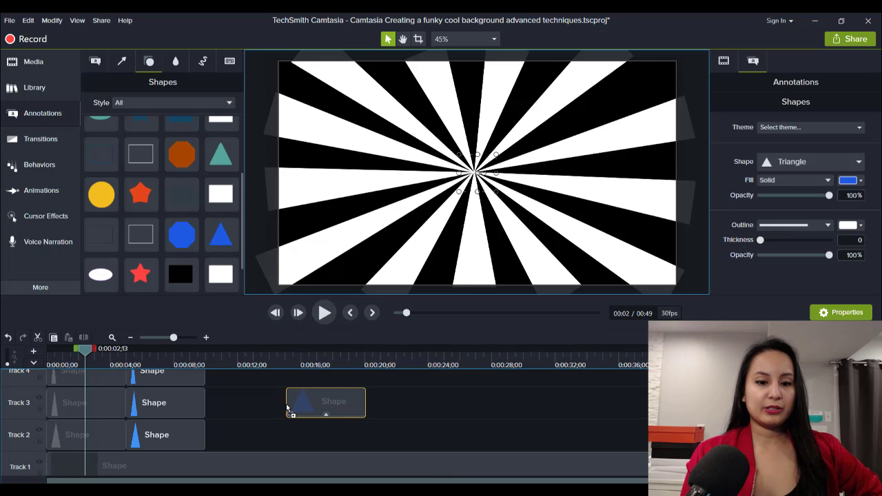
{"action": "left_click", "coordinate": [302, 364]}
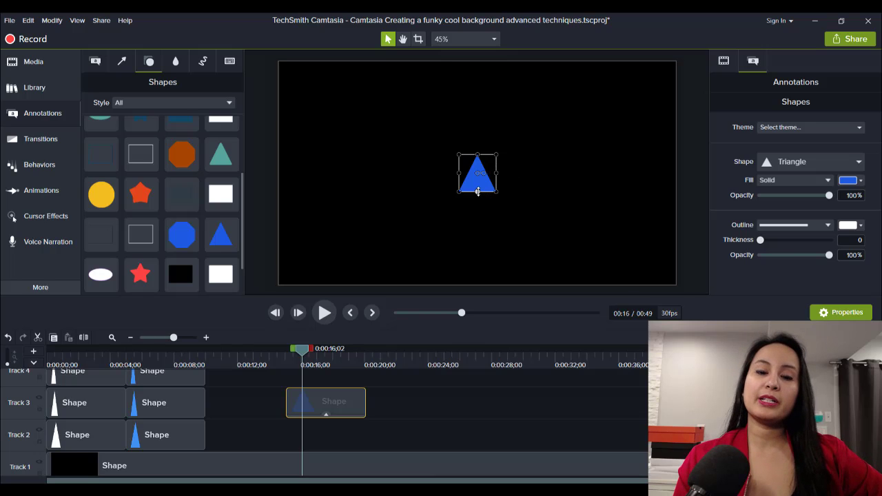
Stretch the triangle into a tall, narrow ray with its base at the canvas bottom.
{"action": "left_click_drag", "start_coordinate": [478, 200], "coordinate": [475, 298]}
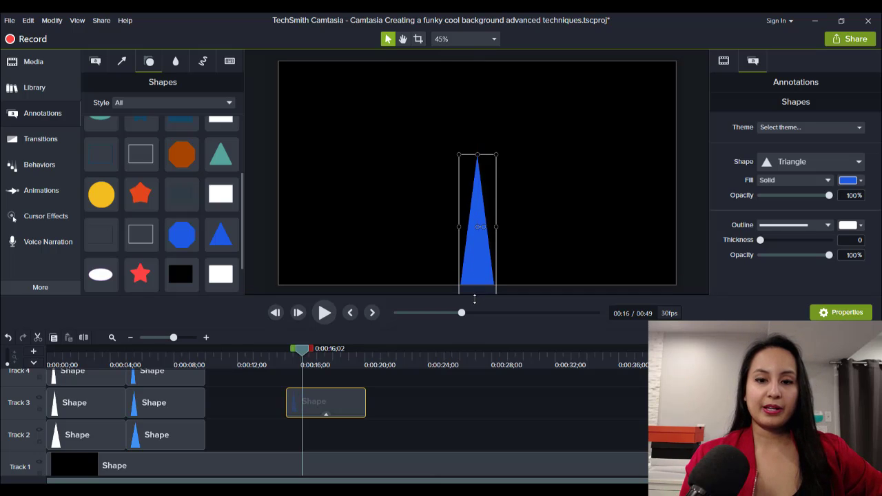
{"action": "left_click_drag", "start_coordinate": [475, 241], "coordinate": [474, 257]}
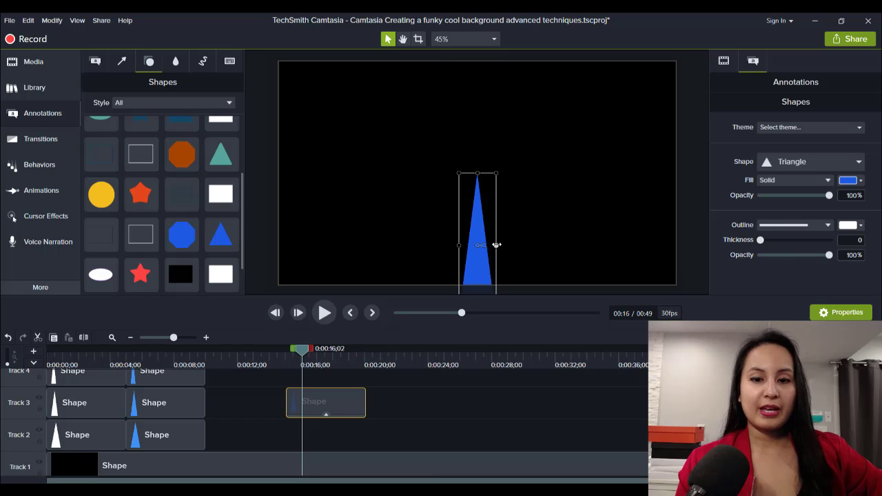
{"action": "mouse_move", "coordinate": [495, 244]}
{"action": "left_mouse_down"}
{"action": "mouse_move", "coordinate": [517, 245]}
{"action": "mouse_move", "coordinate": [496, 244]}
{"action": "left_mouse_up"}
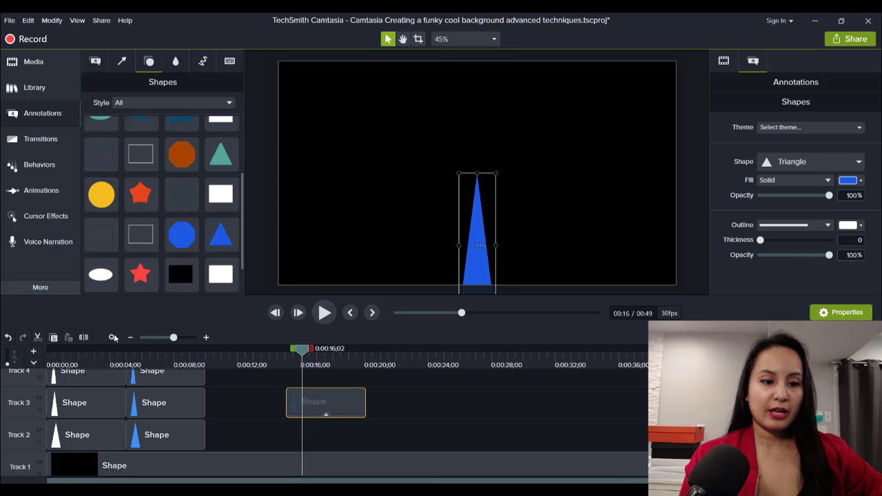
Compare against the white rays, widen the blue triangle, and re-centre it horizontally.
{"action": "left_click", "coordinate": [100, 363]}
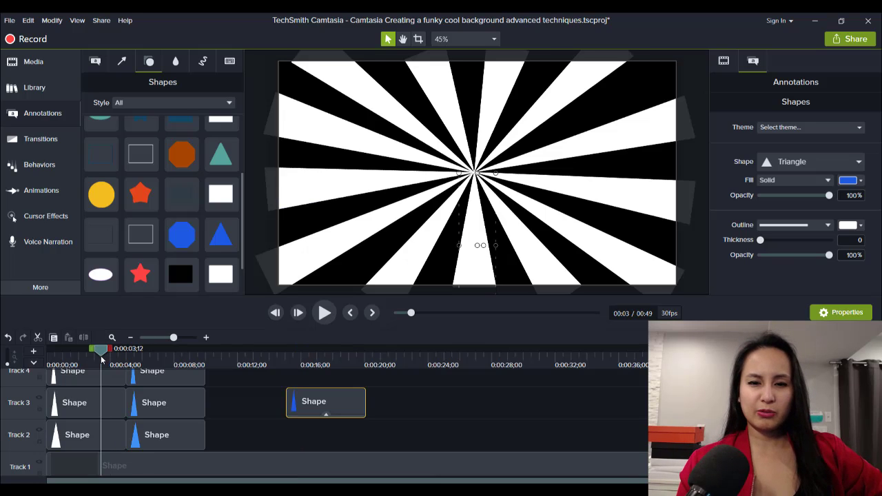
{"action": "left_click", "coordinate": [311, 364]}
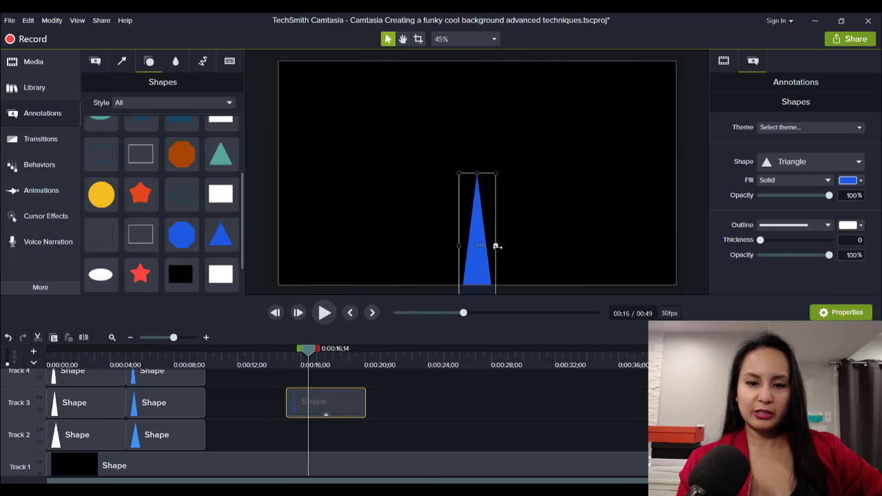
{"action": "left_click_drag", "start_coordinate": [496, 246], "coordinate": [475, 259]}
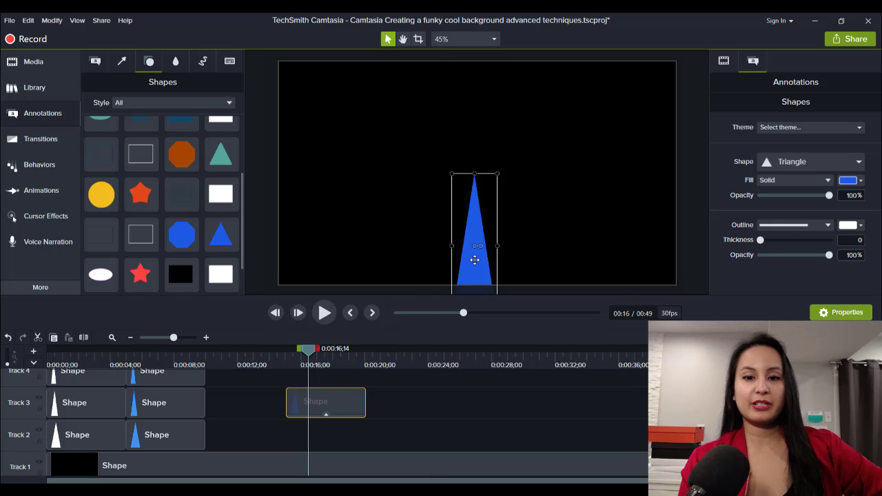
{"action": "left_click_drag", "start_coordinate": [471, 260], "coordinate": [469, 257]}
Ctrl-drag a copy of the triangle clip to Track 2 and align both at 0:16.
{"action": "left_click_drag", "start_coordinate": [304, 403], "coordinate": [304, 433]}
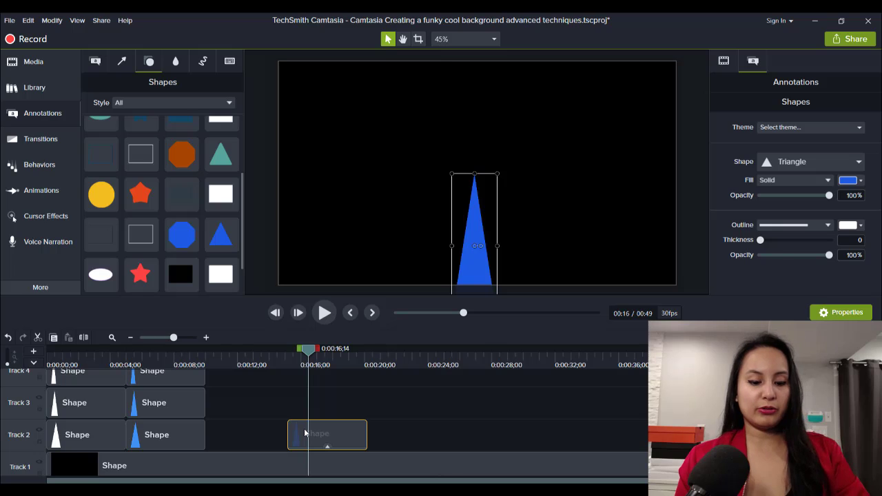
{"action": "left_click_drag", "start_coordinate": [305, 433], "coordinate": [305, 433]}
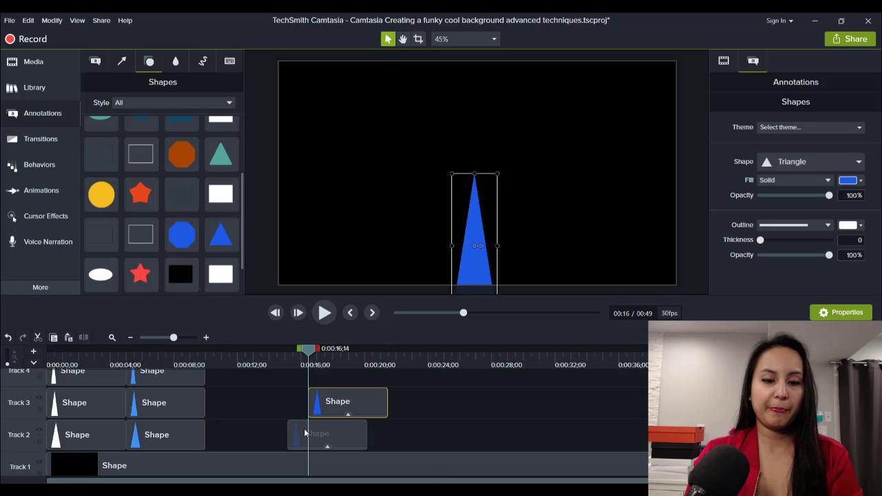
{"action": "left_click_drag", "start_coordinate": [305, 433], "coordinate": [316, 402]}
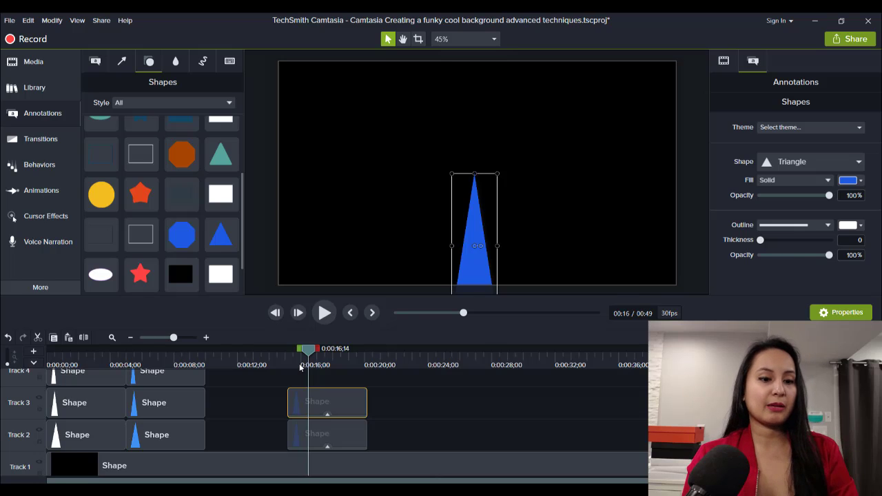
{"action": "left_click", "coordinate": [94, 360]}
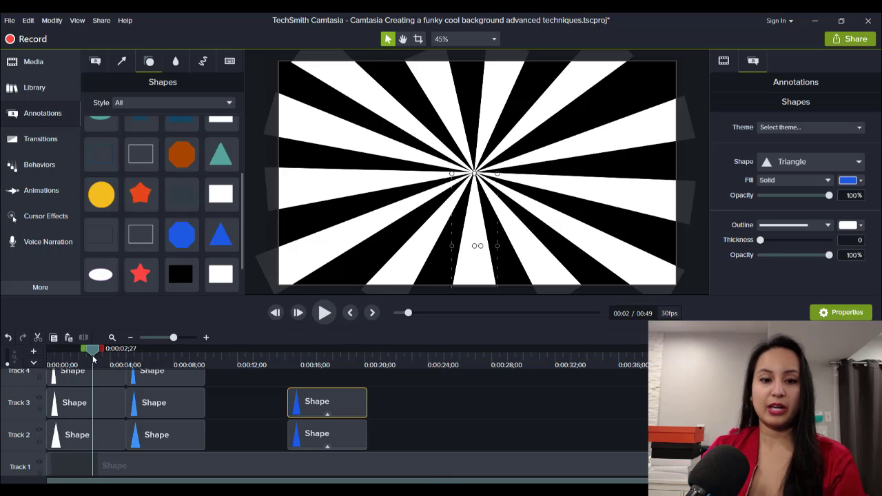
{"action": "left_click", "coordinate": [309, 364]}
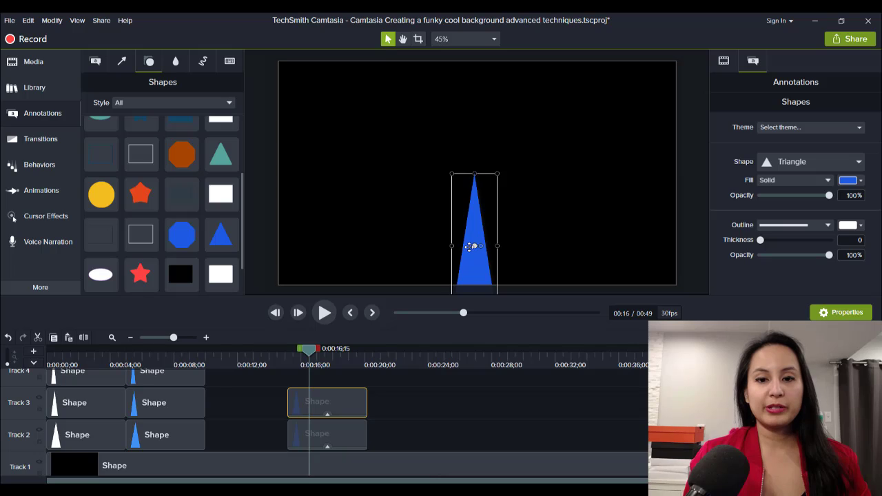
Shift the top triangle left on the canvas, beside its copy.
{"action": "left_click_drag", "start_coordinate": [473, 246], "coordinate": [435, 247]}
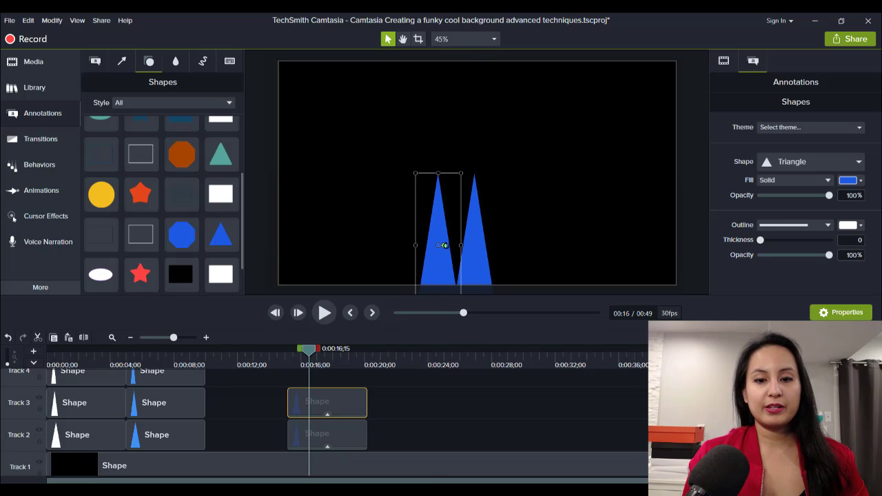
{"action": "left_click", "coordinate": [446, 245]}
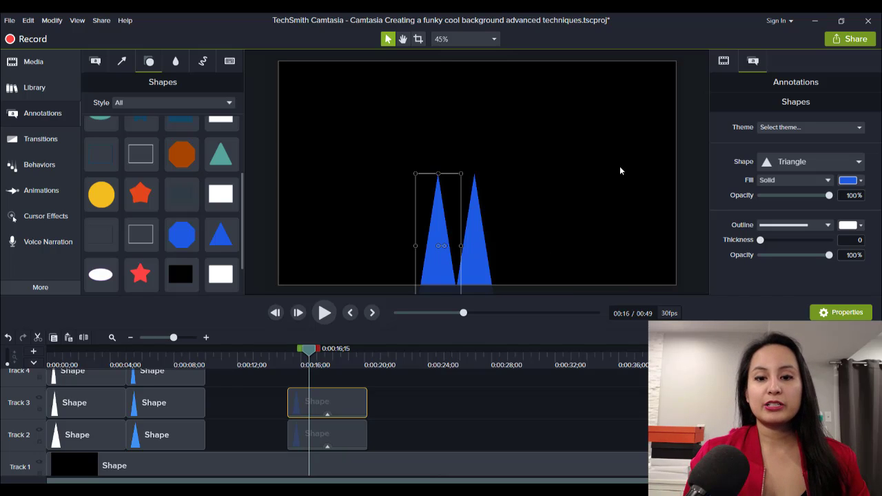
Show the triangle's Visual Properties and compare the frame with the sunburst.
{"action": "left_click", "coordinate": [724, 63]}
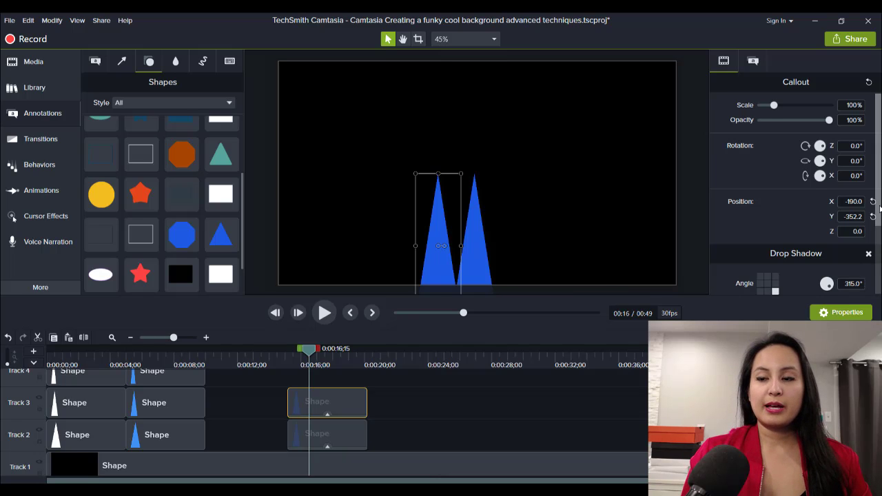
{"action": "left_click_drag", "start_coordinate": [881, 209], "coordinate": [879, 232]}
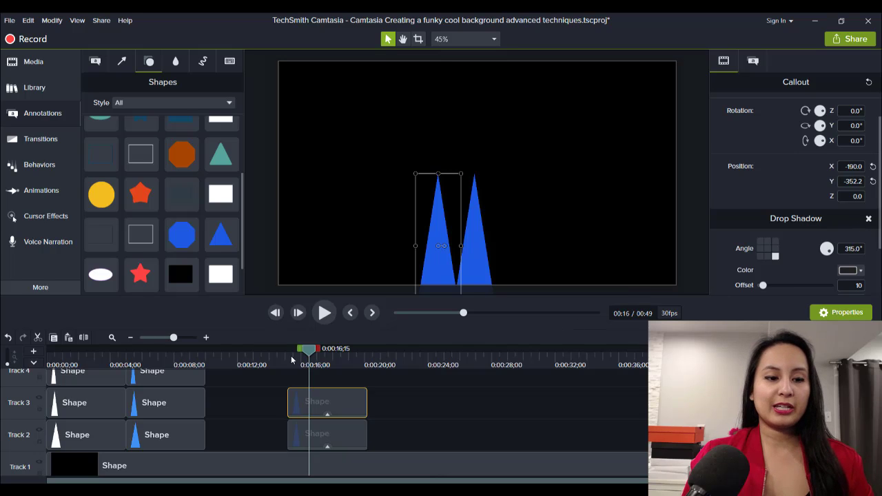
{"action": "left_click", "coordinate": [104, 362]}
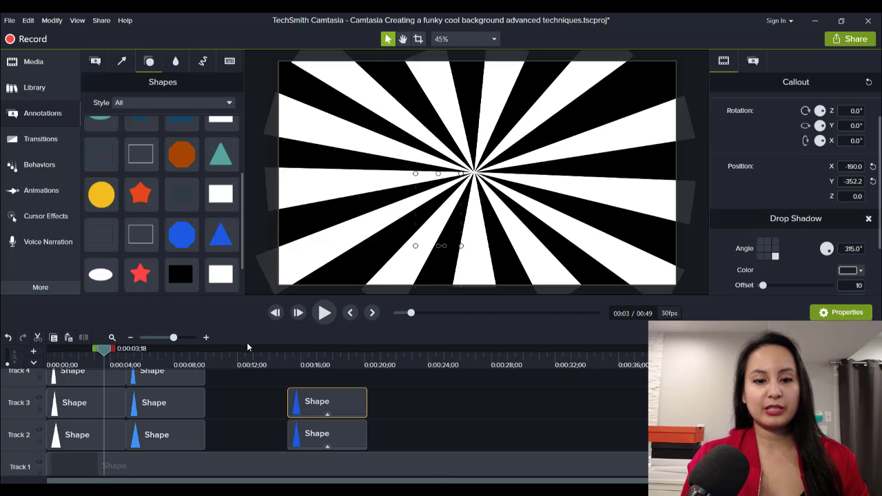
{"action": "left_click", "coordinate": [327, 355]}
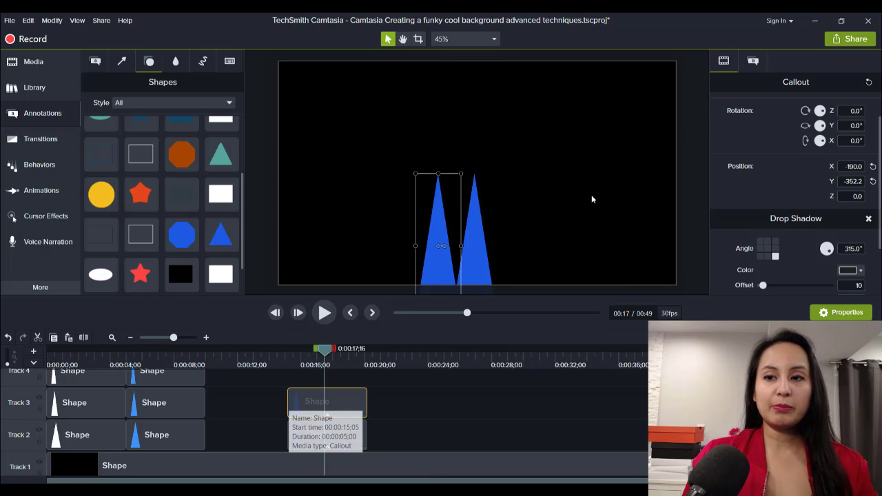
Delete the Drop Shadow from both the left and right triangle clips.
{"action": "left_click", "coordinate": [869, 219]}
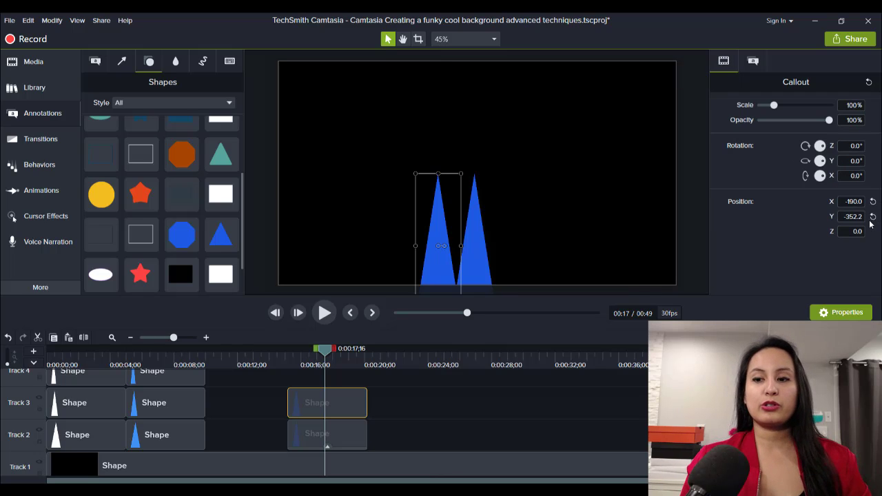
{"action": "left_click", "coordinate": [324, 438]}
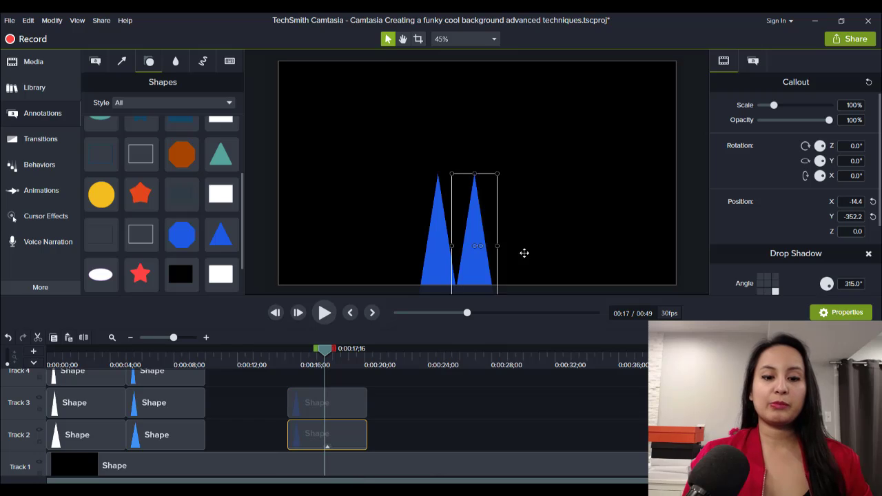
{"action": "left_click", "coordinate": [870, 255]}
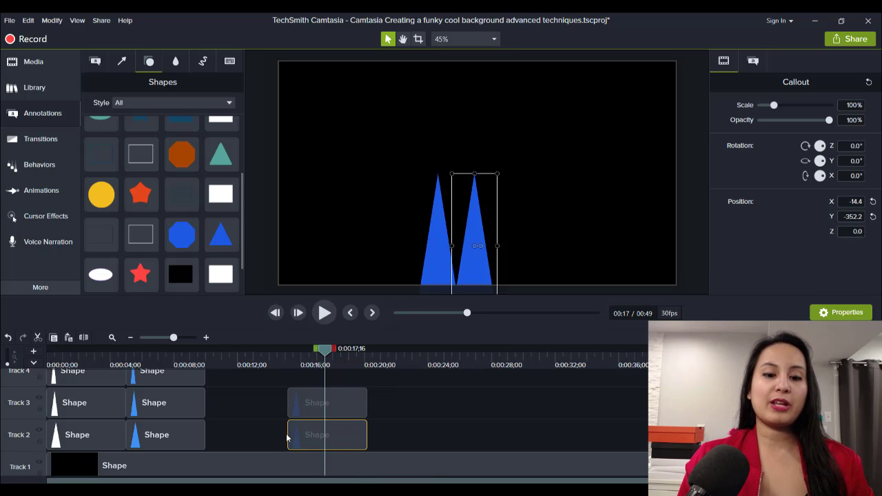
{"action": "left_click", "coordinate": [335, 408]}
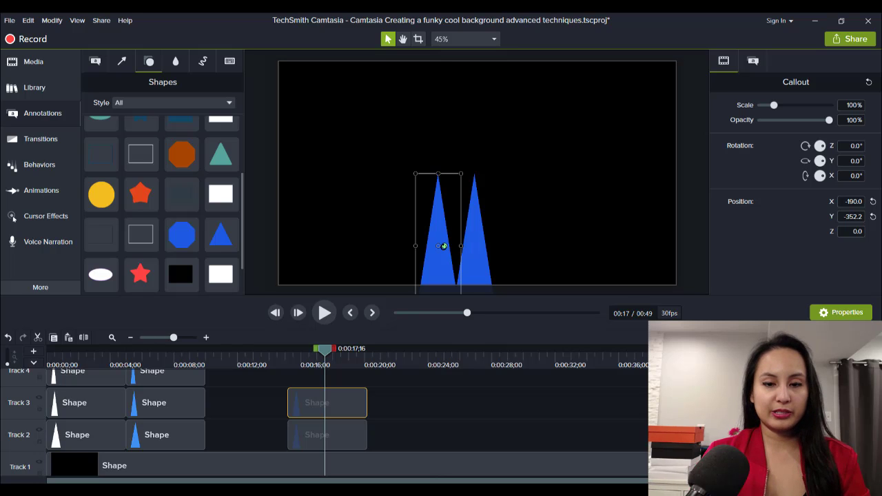
Rotate the left triangle to -28.9° and nudge it so its tip meets the upright ray.
{"action": "left_click_drag", "start_coordinate": [443, 246], "coordinate": [444, 249]}
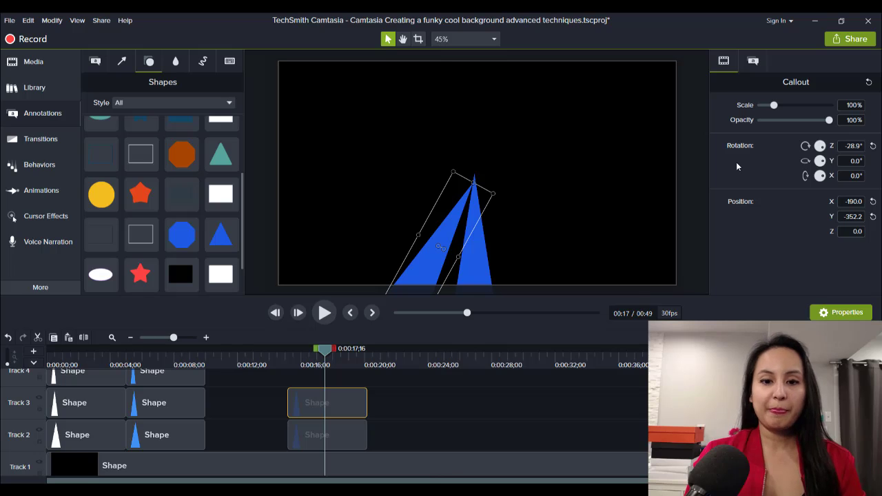
{"action": "key", "text": "Up"}
{"action": "key", "text": "Up"}
{"action": "key", "text": "Up"}
{"action": "key", "text": "Up"}
{"action": "key", "text": "Up"}
{"action": "key", "text": "Up"}
{"action": "key", "text": "Up"}
{"action": "key", "text": "Up"}
{"action": "key", "text": "Up"}
{"action": "key", "text": "Up"}
{"action": "key", "text": "Up"}
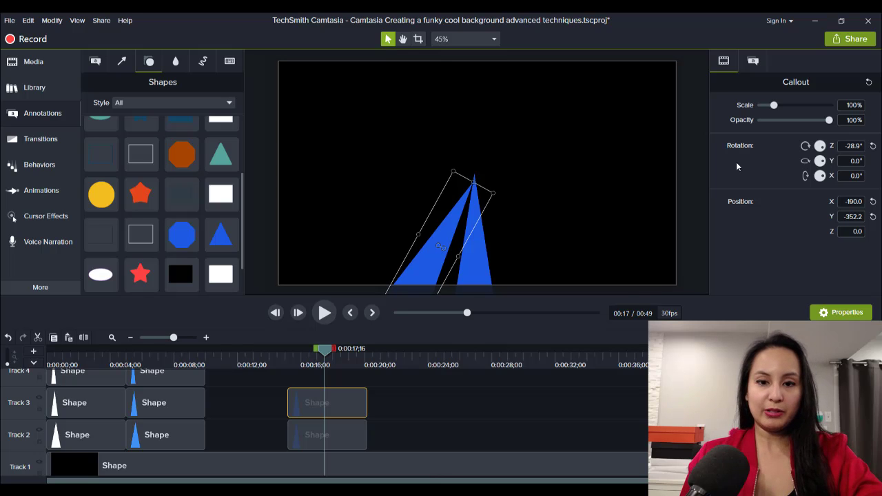
{"action": "key", "text": "Up"}
{"action": "key", "text": "Up"}
{"action": "key", "text": "Up"}
{"action": "key", "text": "Up"}
{"action": "key", "text": "Up"}
{"action": "key", "text": "Up"}
{"action": "key", "text": "Up"}
{"action": "key", "text": "Up"}
{"action": "key", "text": "Up"}
{"action": "key", "text": "Up"}
{"action": "key", "text": "Up"}
{"action": "key", "text": "Up"}
{"action": "key", "text": "Up"}
{"action": "key", "text": "Up"}
{"action": "key", "text": "Up"}
{"action": "key", "text": "Up"}
{"action": "key", "text": "Up"}
{"action": "key", "text": "Up"}
{"action": "key", "text": "Up"}
{"action": "key", "text": "Up"}
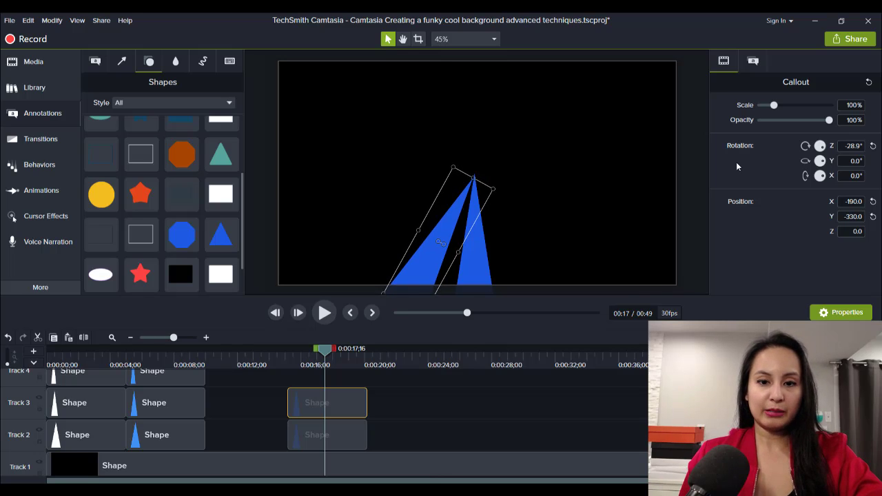
{"action": "key", "text": "Up"}
{"action": "key", "text": "Up"}
{"action": "key", "text": "Up"}
{"action": "key", "text": "Up"}
{"action": "key", "text": "Up"}
{"action": "key", "text": "Up"}
{"action": "key", "text": "Up"}
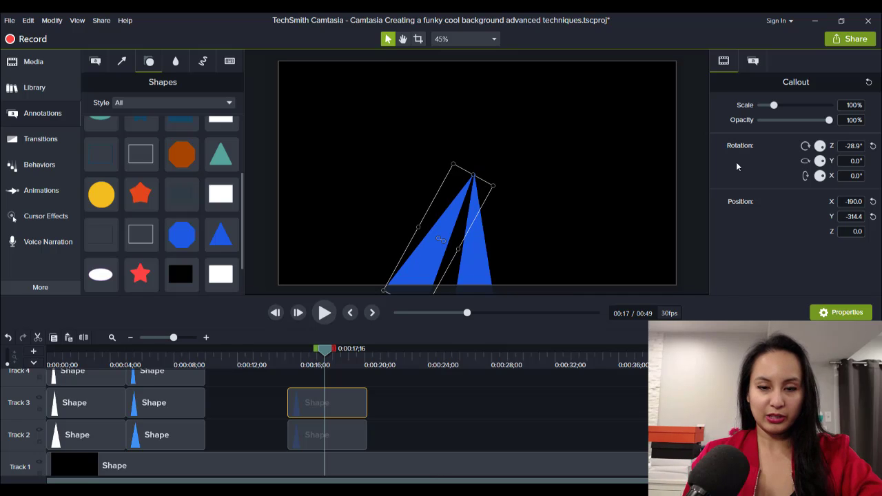
{"action": "key", "text": "Right"}
{"action": "key", "text": "Right"}
{"action": "key", "text": "Right"}
{"action": "key", "text": "Right"}
{"action": "key", "text": "Right"}
{"action": "key", "text": "Right"}
{"action": "key", "text": "Right"}
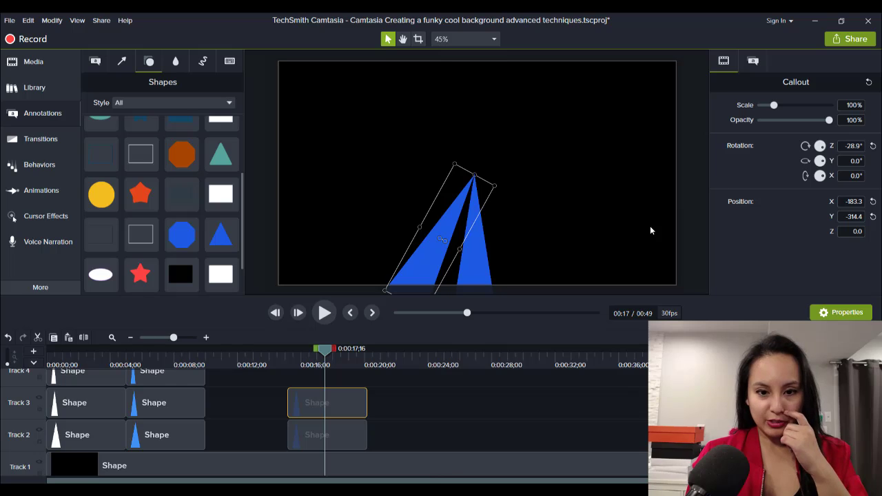
Check the background shape, then select the blue ray's clip on Track 3.
{"action": "left_click", "coordinate": [267, 285]}
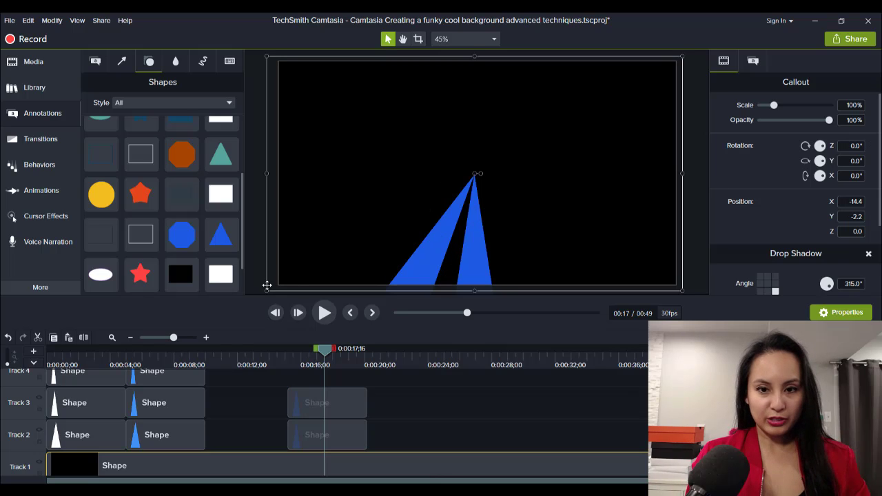
{"action": "left_click", "coordinate": [254, 264]}
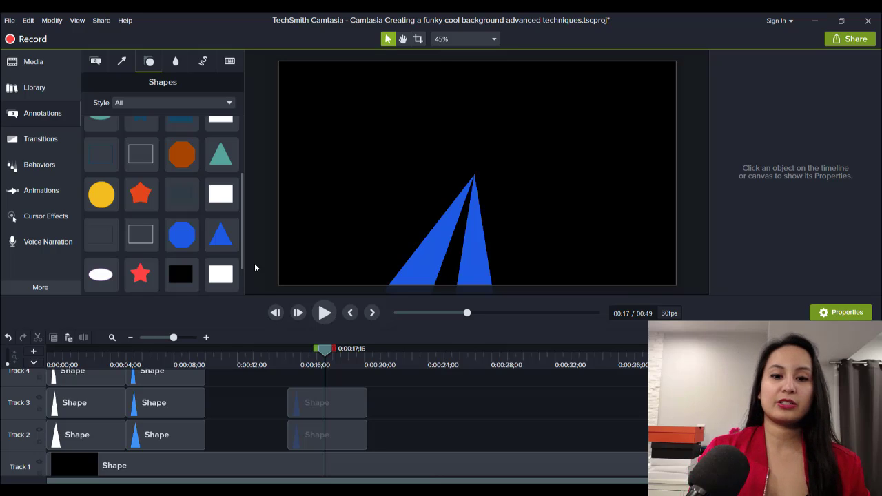
{"action": "left_click", "coordinate": [307, 409]}
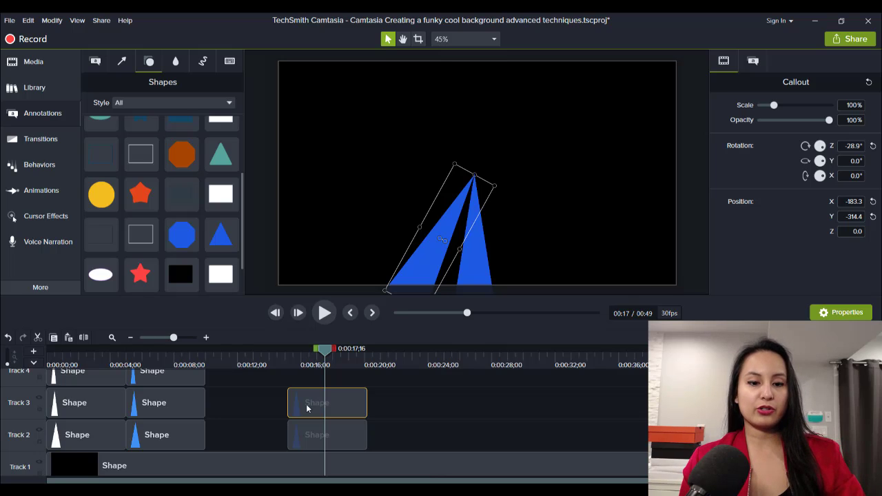
Paste a third ray onto Track 4, rotate it to -58.8°, and stretch it to the lower-left edge.
{"action": "key", "text": "ctrl+v"}
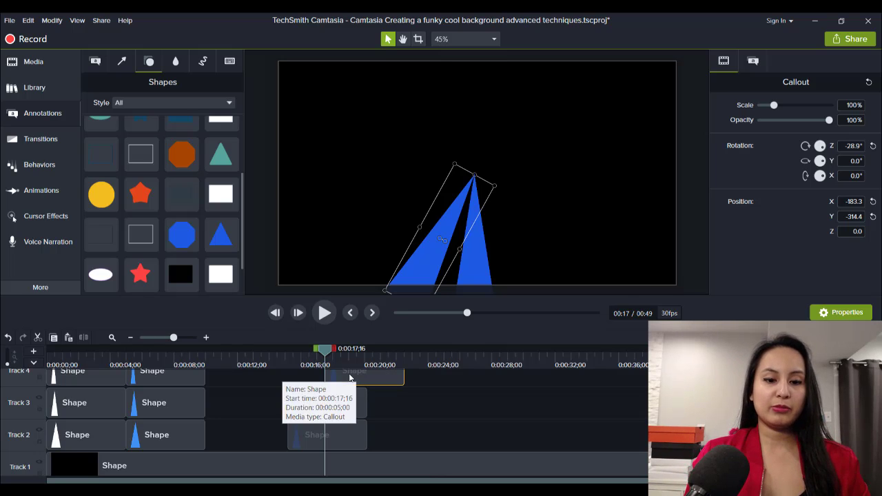
{"action": "left_click_drag", "start_coordinate": [351, 378], "coordinate": [317, 385]}
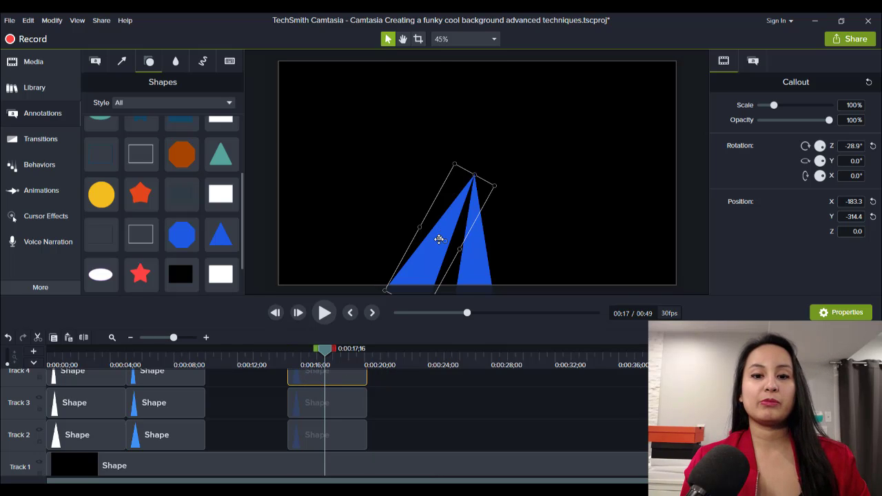
{"action": "left_click_drag", "start_coordinate": [439, 238], "coordinate": [412, 233]}
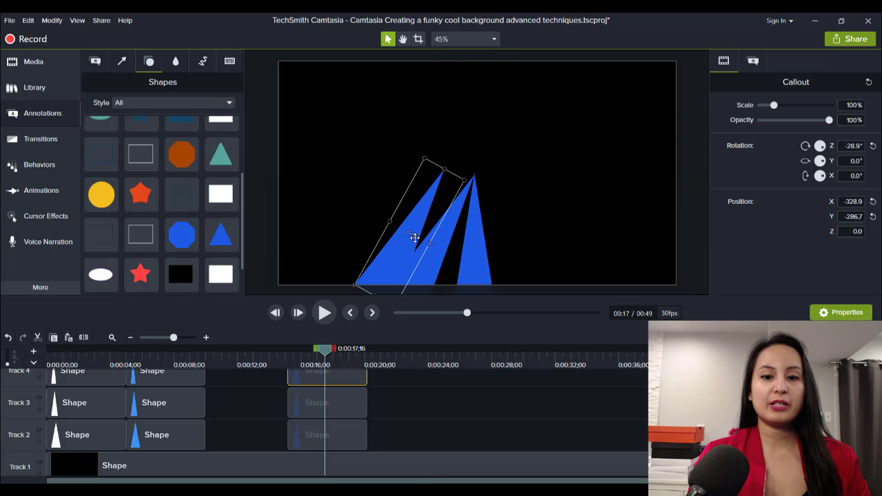
{"action": "left_click_drag", "start_coordinate": [414, 236], "coordinate": [389, 227]}
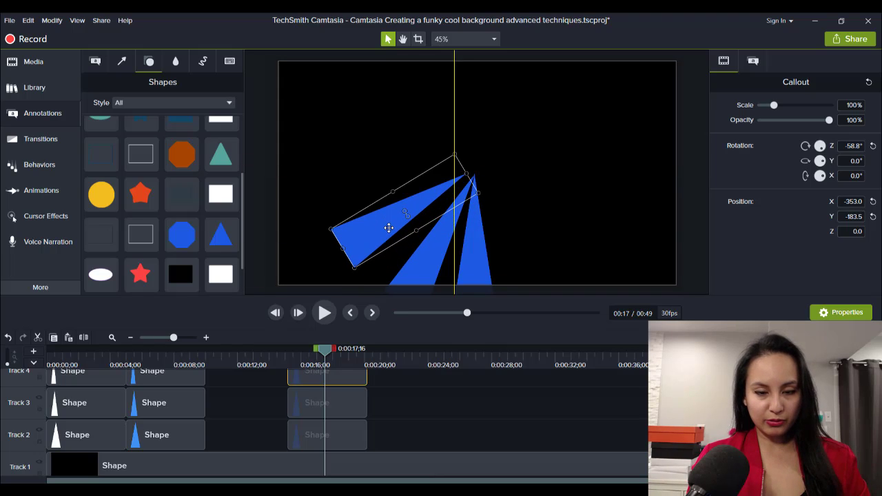
{"action": "left_click_drag", "start_coordinate": [388, 228], "coordinate": [387, 227]}
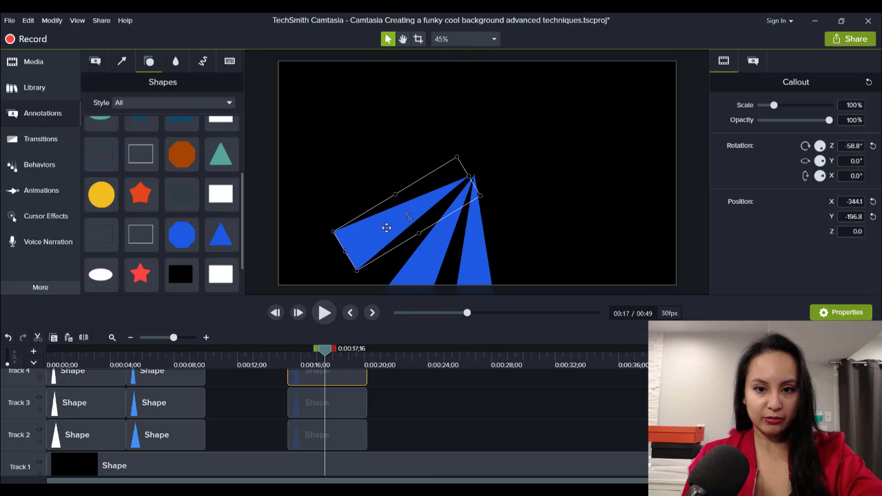
{"action": "key", "text": "Right"}
{"action": "key", "text": "Right"}
{"action": "key", "text": "Right"}
{"action": "key", "text": "Right"}
{"action": "key", "text": "Right"}
{"action": "key", "text": "Right"}
{"action": "key", "text": "Right"}
{"action": "key", "text": "Right"}
{"action": "key", "text": "Right"}
{"action": "key", "text": "Right"}
{"action": "key", "text": "Right"}
{"action": "key", "text": "Right"}
{"action": "key", "text": "Right"}
{"action": "left_click_drag", "start_coordinate": [386, 227], "coordinate": [388, 228]}
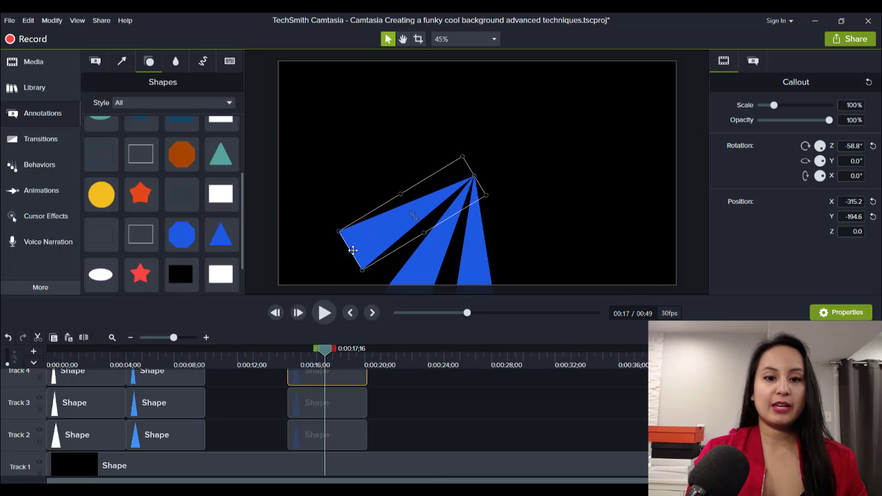
{"action": "left_click_drag", "start_coordinate": [350, 251], "coordinate": [263, 279]}
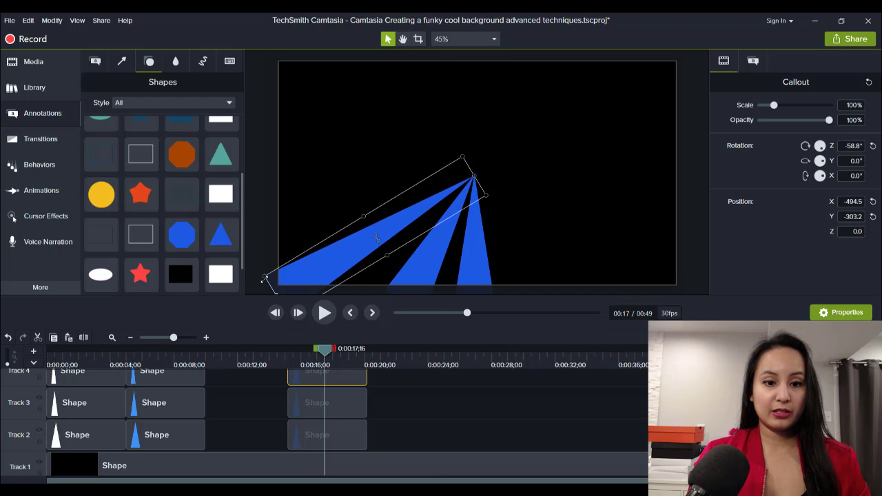
Check the background and middle ray, then return to about 3 seconds to view the white sunburst.
{"action": "left_click", "coordinate": [268, 222]}
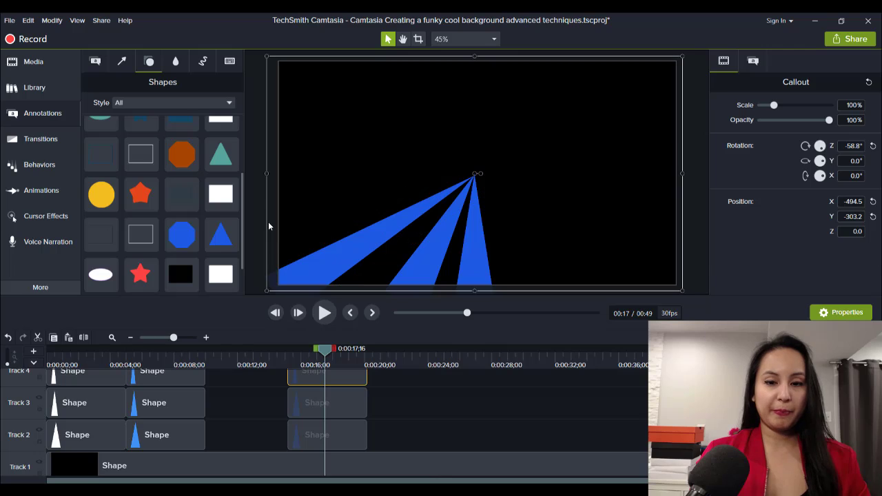
{"action": "left_click", "coordinate": [259, 221]}
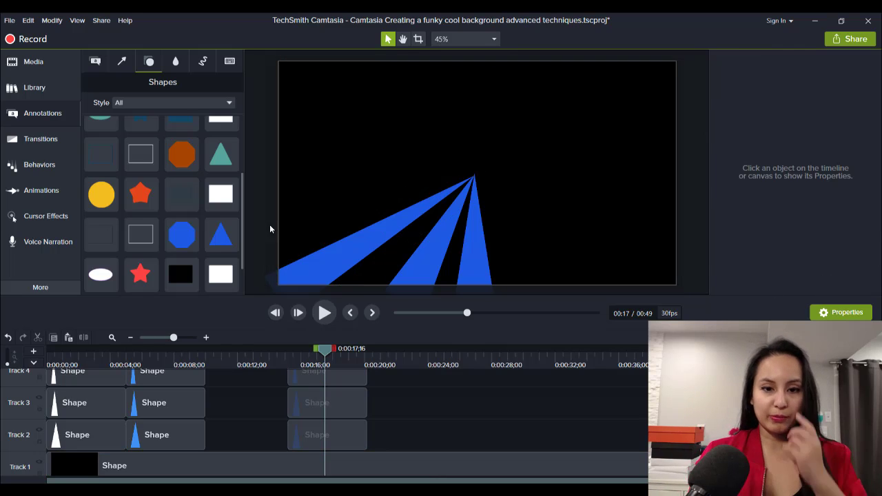
{"action": "left_click", "coordinate": [432, 251]}
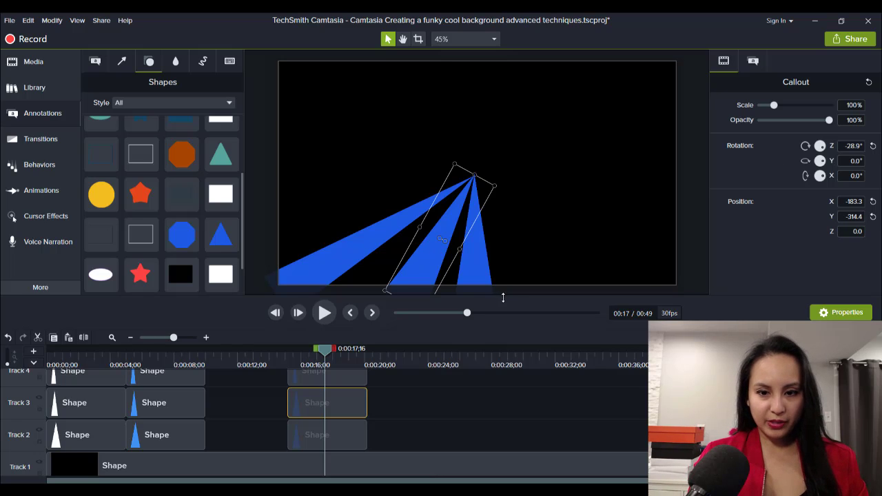
{"action": "left_click", "coordinate": [700, 224]}
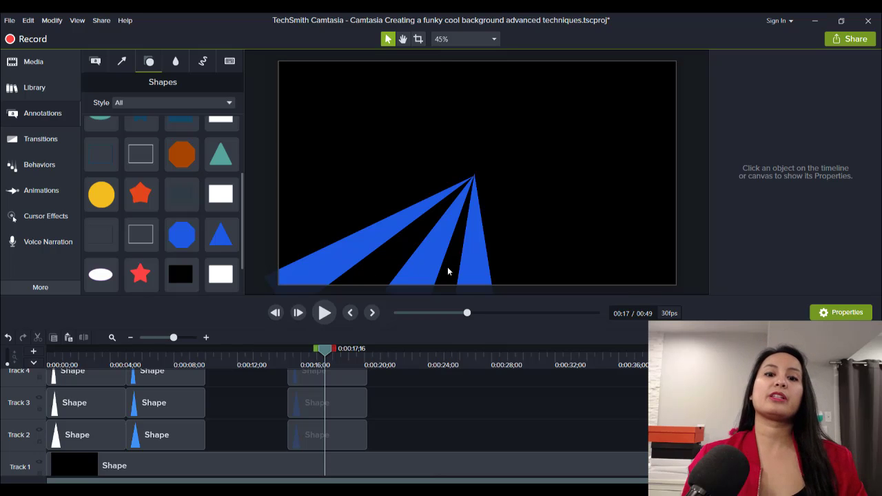
{"action": "left_click", "coordinate": [98, 359]}
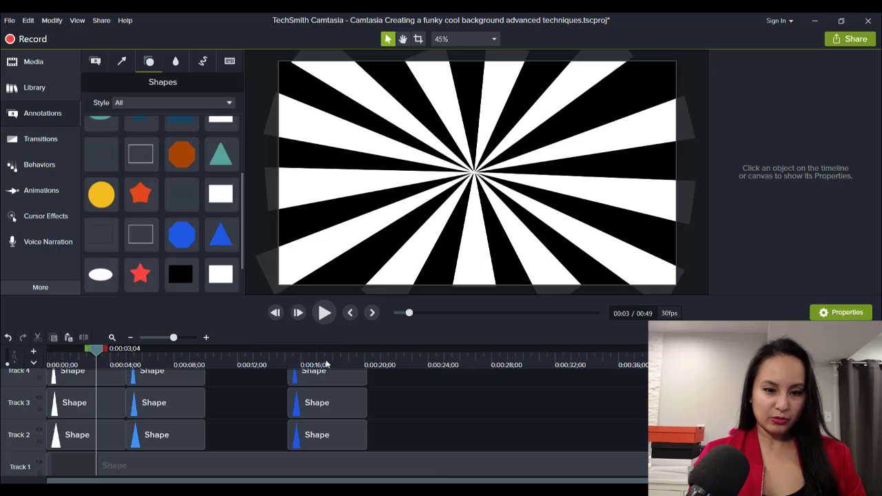
At 0:17:13, nudge the middle blue ray, then rotate and shift the leftmost ray toward centre.
{"action": "left_click", "coordinate": [324, 364]}
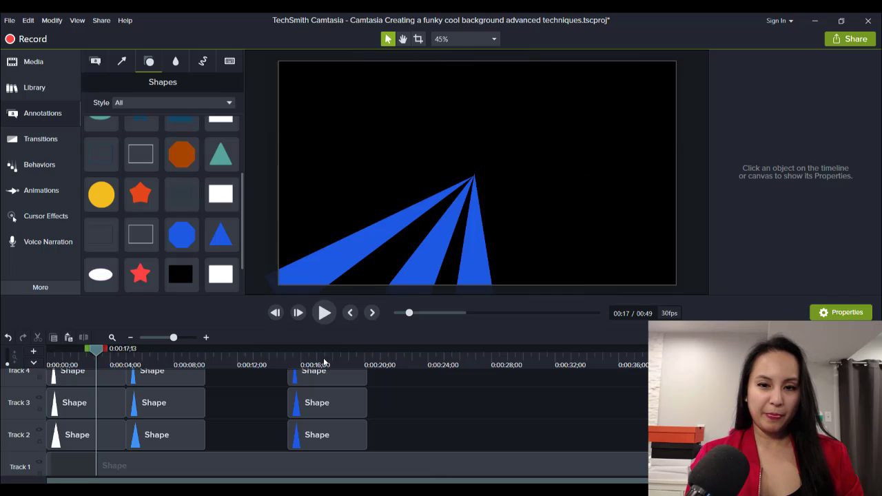
{"action": "left_click", "coordinate": [437, 248]}
{"action": "left_click_drag", "start_coordinate": [438, 246], "coordinate": [437, 248]}
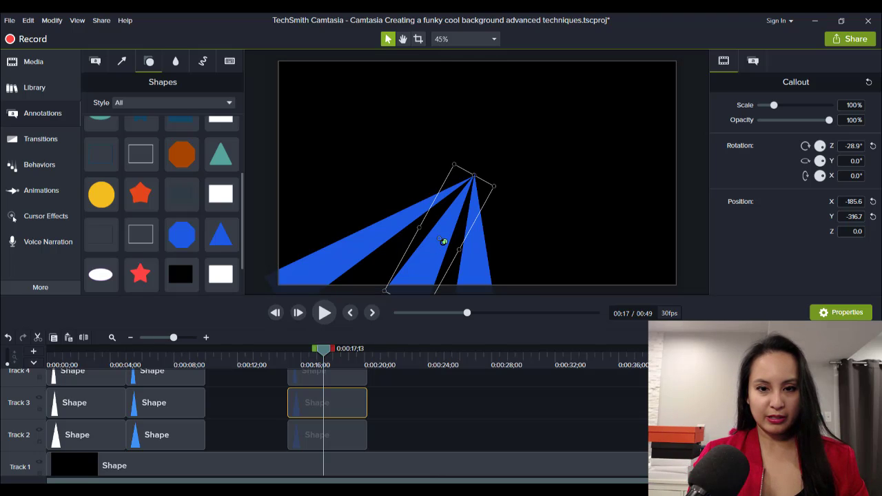
{"action": "left_click", "coordinate": [372, 245]}
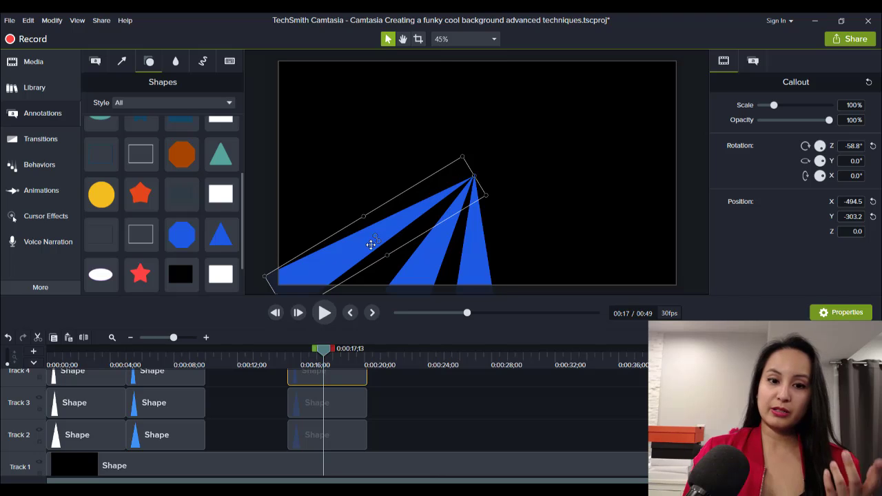
{"action": "left_click_drag", "start_coordinate": [378, 242], "coordinate": [380, 242]}
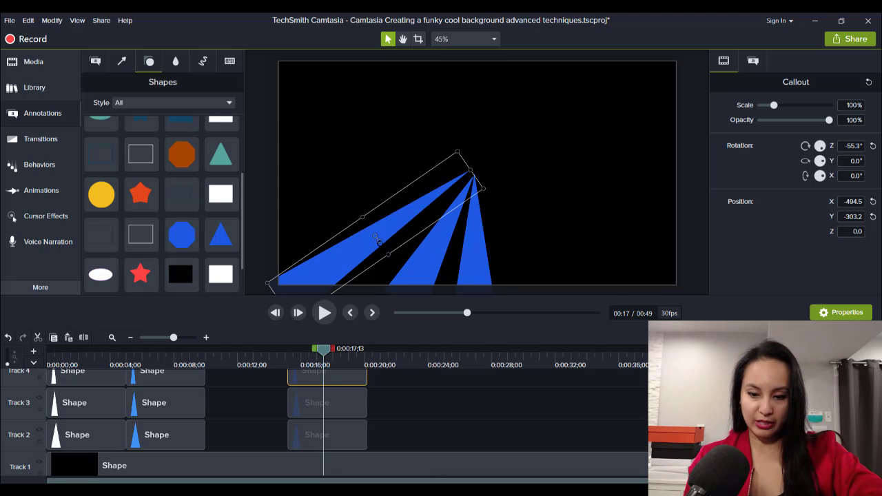
{"action": "left_click_drag", "start_coordinate": [379, 241], "coordinate": [381, 242]}
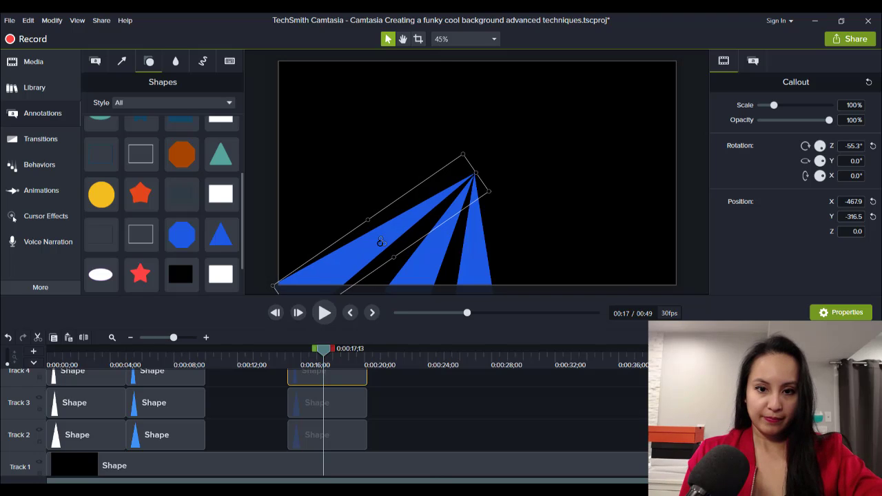
Nudge the -28.9° middle blue ray into place at position -183.3, -307.8.
{"action": "left_click", "coordinate": [413, 267]}
{"action": "left_click_drag", "start_coordinate": [412, 267], "coordinate": [411, 266]}
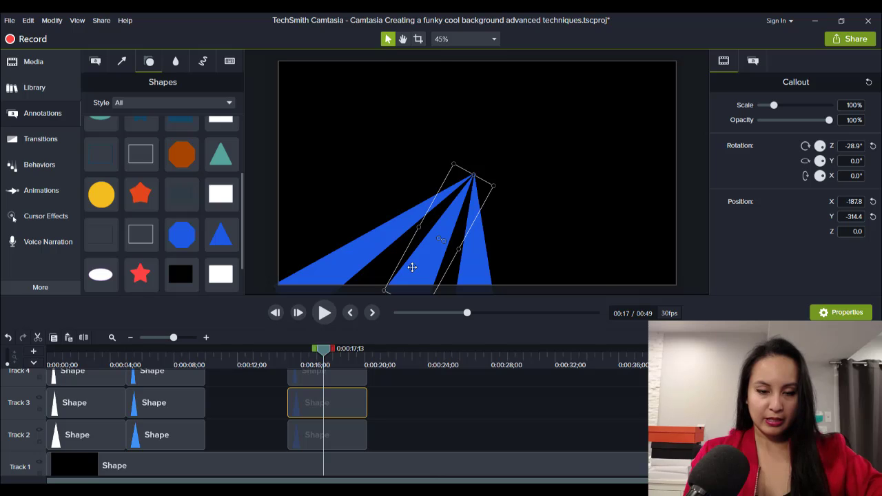
{"action": "left_click", "coordinate": [249, 249]}
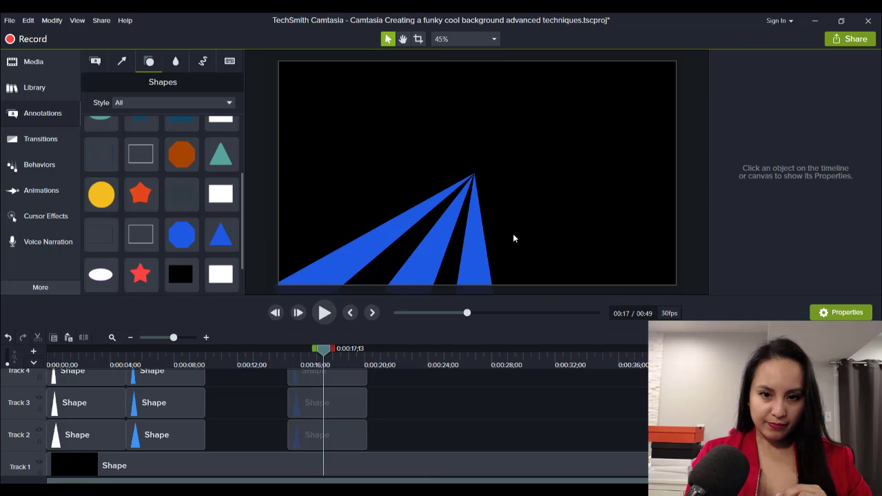
{"action": "left_click", "coordinate": [437, 250]}
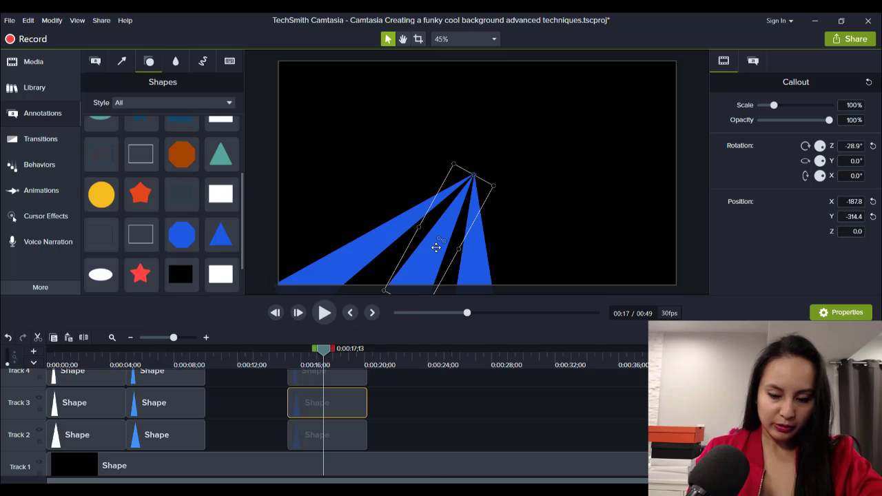
{"action": "left_click_drag", "start_coordinate": [436, 248], "coordinate": [438, 247]}
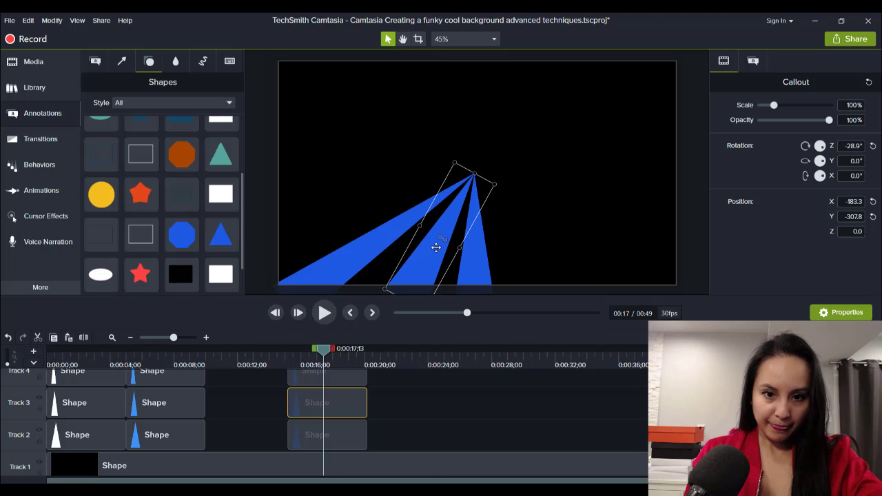
{"action": "left_click", "coordinate": [260, 228]}
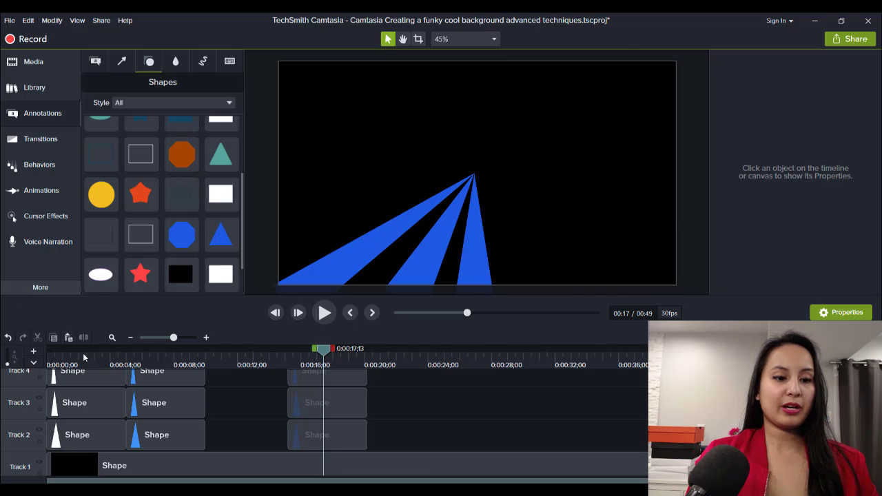
Scrub from near 0:02:09 to 0:07:08 to view the blue-and-black sunburst.
{"action": "left_click", "coordinate": [84, 357]}
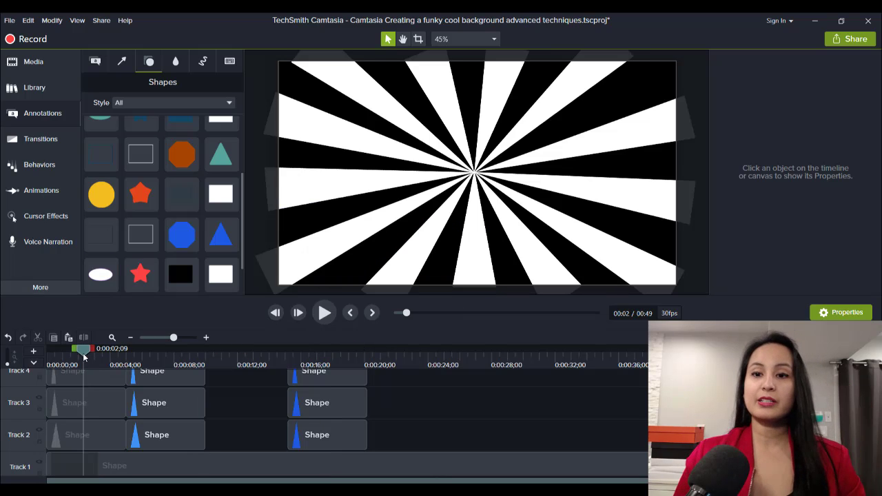
{"action": "left_click", "coordinate": [163, 360]}
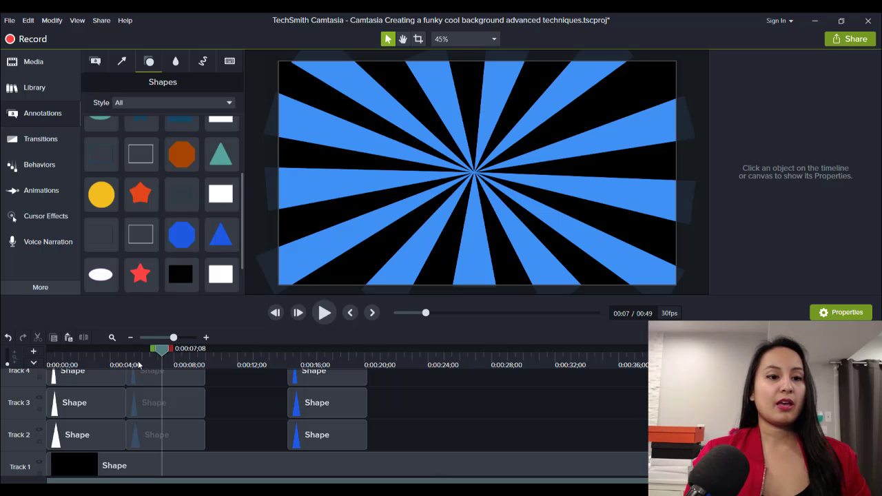
Show the Behaviors library scrolled to Sliding and marquee-select the faded blue ray clips.
{"action": "left_click", "coordinate": [38, 164]}
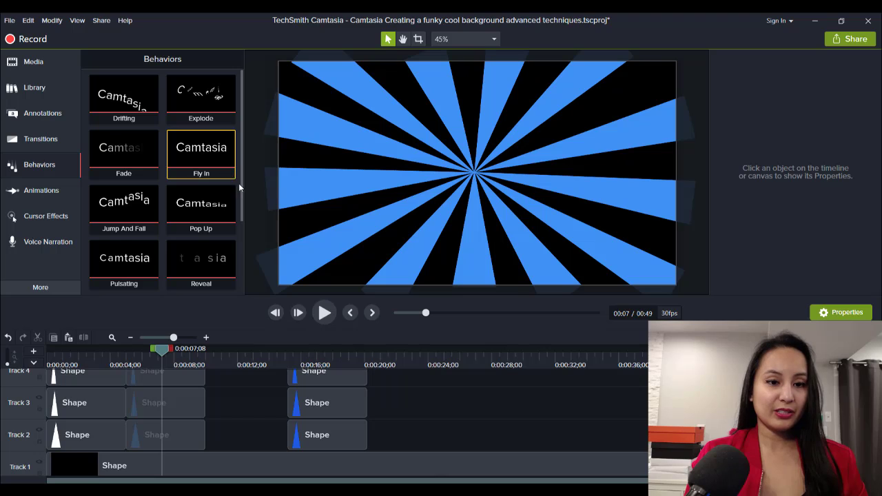
{"action": "left_click_drag", "start_coordinate": [241, 185], "coordinate": [236, 261]}
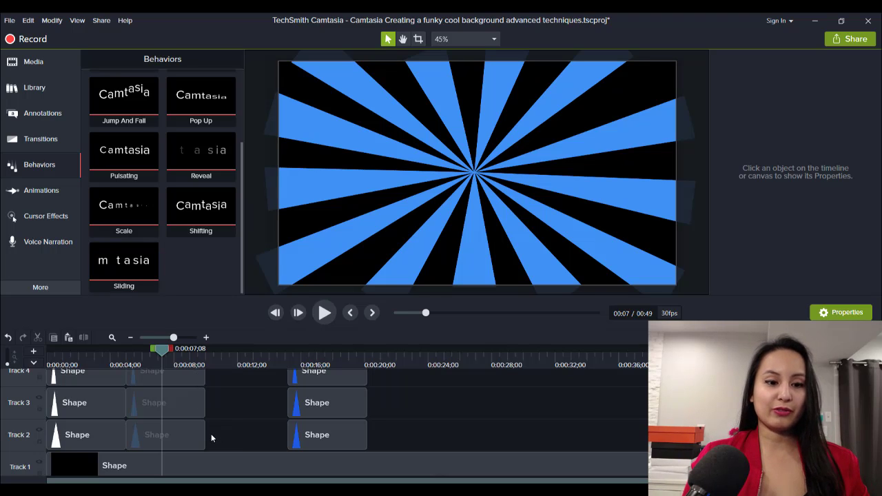
{"action": "mouse_move", "coordinate": [210, 434]}
{"action": "left_mouse_down"}
{"action": "mouse_move", "coordinate": [195, 380]}
{"action": "mouse_move", "coordinate": [199, 305]}
{"action": "mouse_move", "coordinate": [157, 393]}
{"action": "left_mouse_up"}
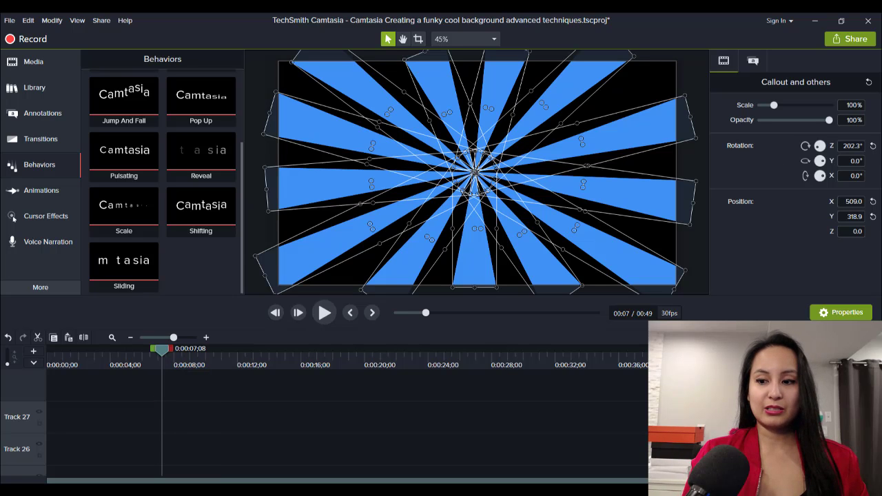
Select all clips with Ctrl+A and drop the Sliding behavior onto the three blue ray clips.
{"action": "scroll", "coordinate": [124, 420], "scroll_direction": "down", "scroll_amount": 8}
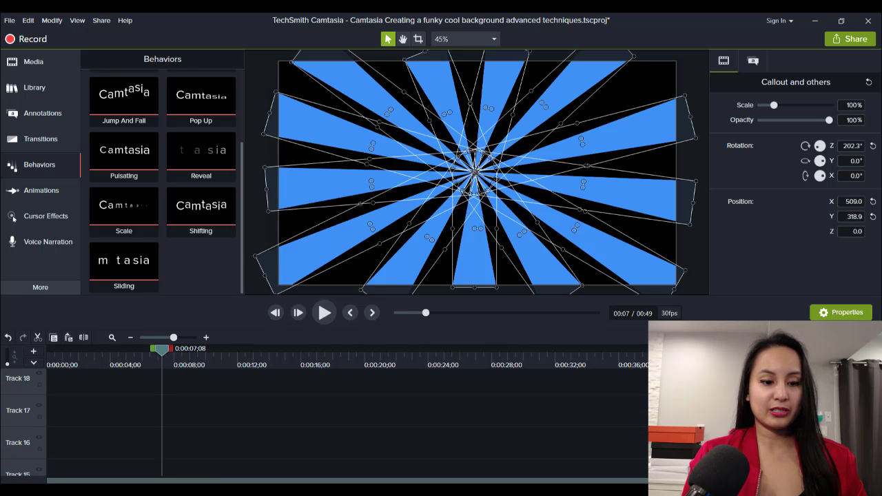
{"action": "scroll", "coordinate": [124, 420], "scroll_direction": "down", "scroll_amount": 6}
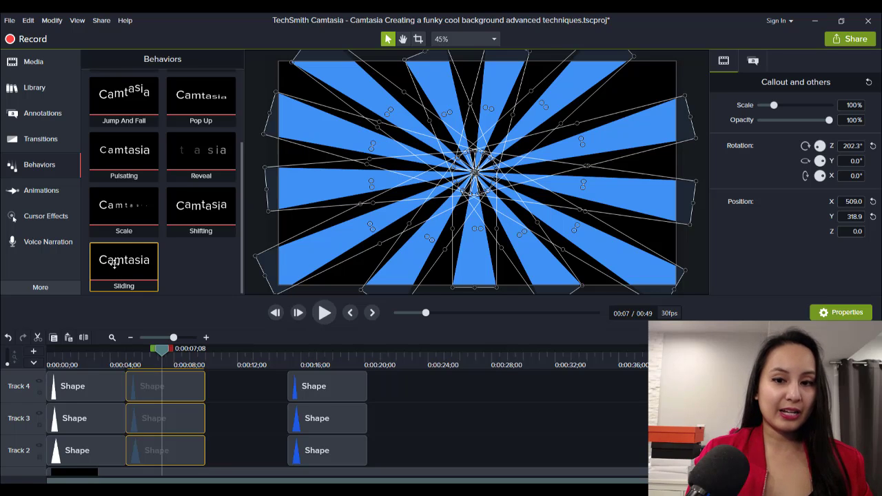
{"action": "key", "text": "ctrl+a"}
{"action": "left_click_drag", "start_coordinate": [114, 264], "coordinate": [172, 426]}
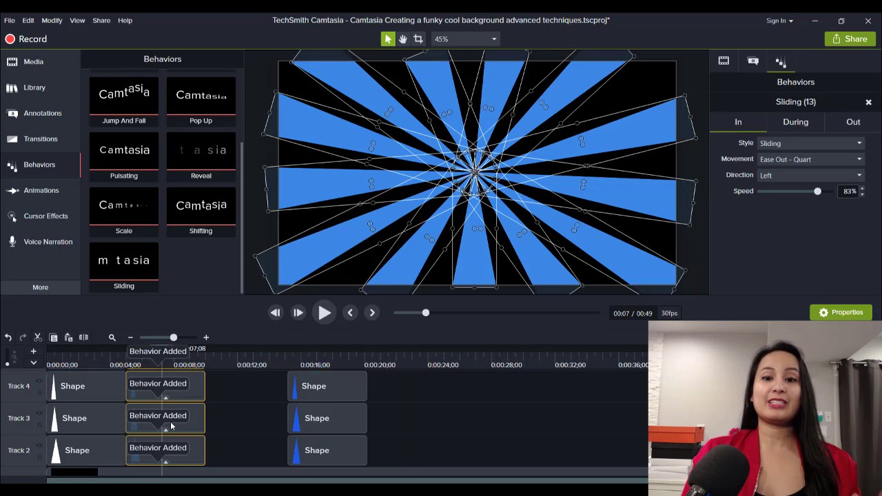
Play back the blue rays sliding in from about 0:00:05, then select only the Track 2 ray clip.
{"action": "left_click", "coordinate": [127, 366]}
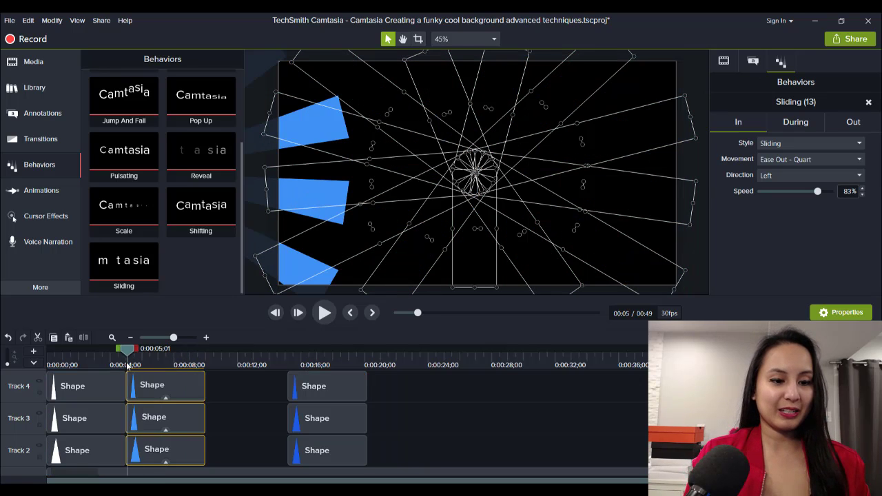
{"action": "left_click_drag", "start_coordinate": [126, 365], "coordinate": [127, 366]}
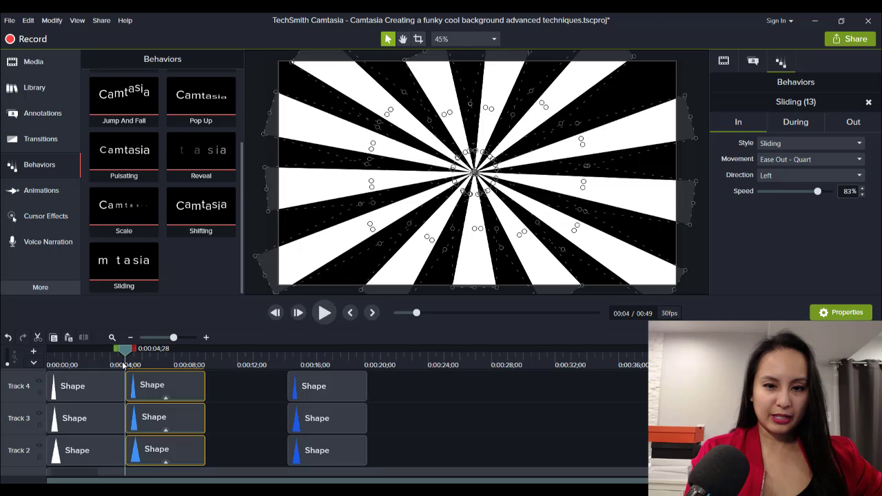
{"action": "key", "text": "space"}
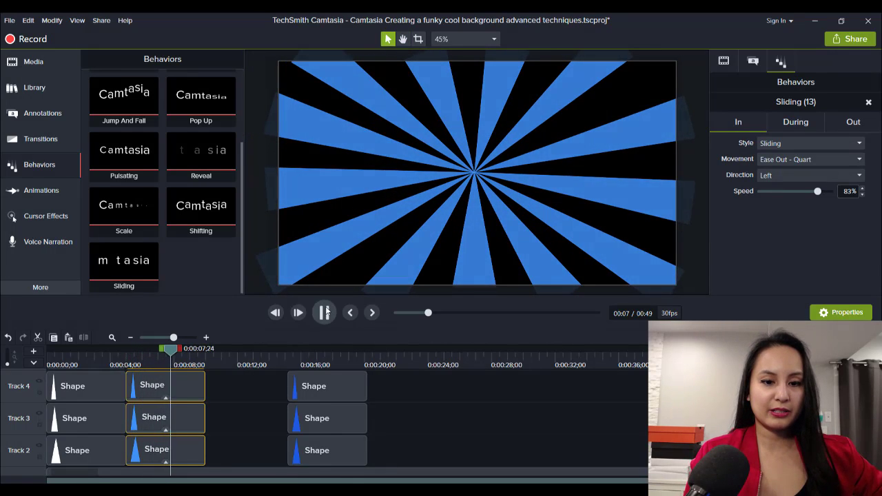
{"action": "left_click", "coordinate": [324, 313]}
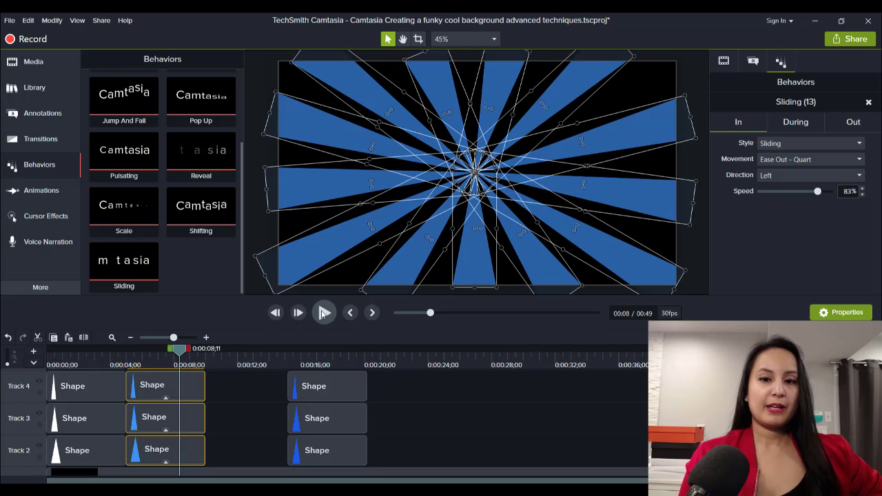
{"action": "left_click", "coordinate": [225, 453]}
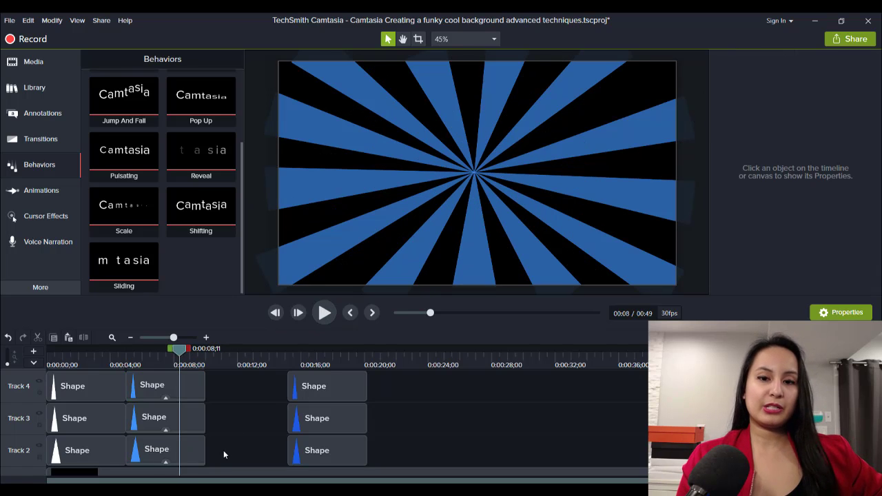
{"action": "left_click", "coordinate": [183, 454]}
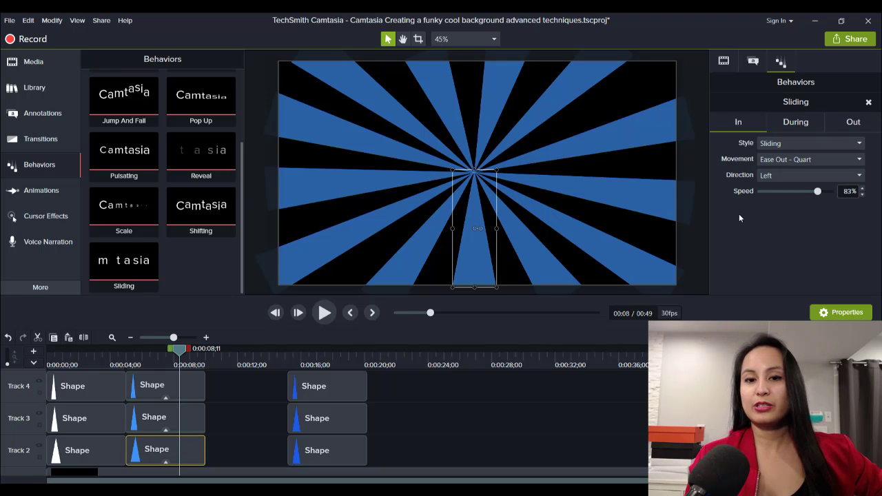
Set the Track 2 ray's Sliding In Direction to Bottom and its During style to None.
{"action": "left_click", "coordinate": [795, 179]}
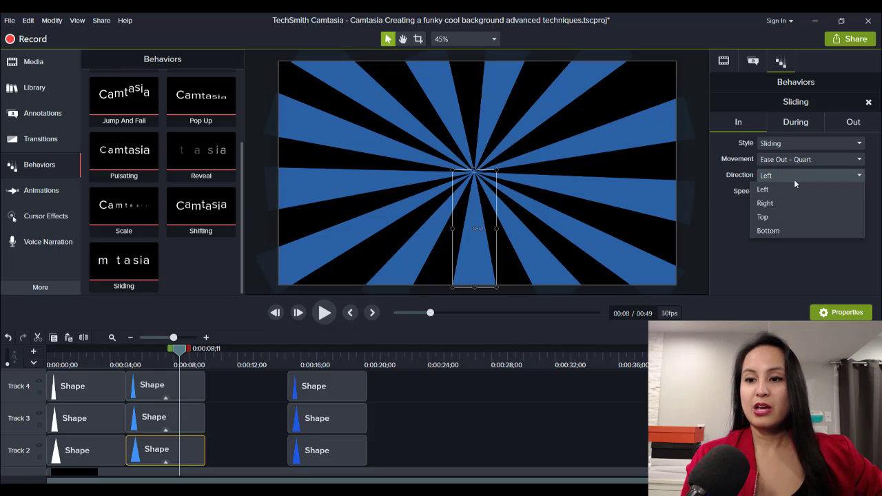
{"action": "left_click", "coordinate": [775, 233]}
{"action": "left_click", "coordinate": [796, 122]}
{"action": "left_click", "coordinate": [785, 142]}
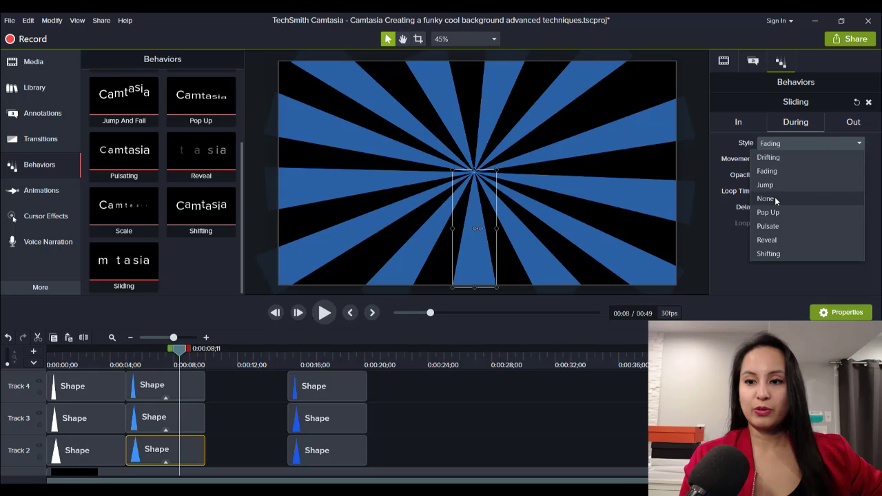
{"action": "left_click", "coordinate": [775, 200]}
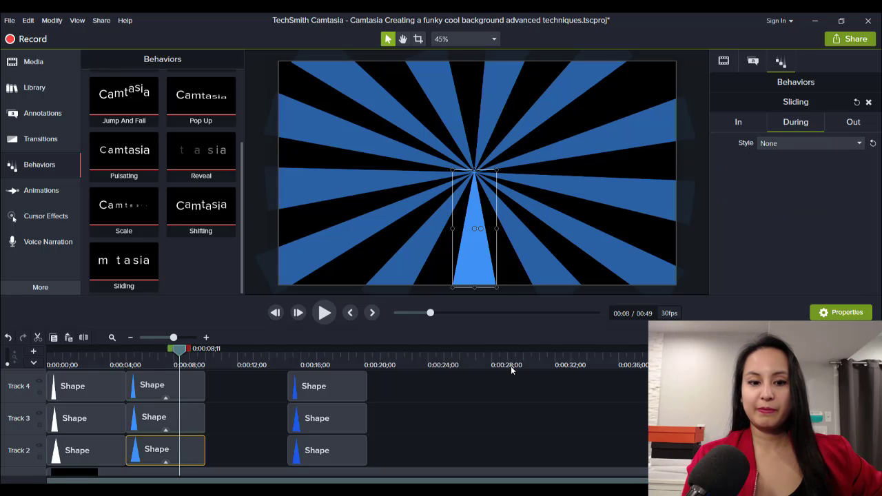
For the lower-left Track 3 ray, keep the Left slide-in direction and set During style to None.
{"action": "left_click", "coordinate": [411, 248]}
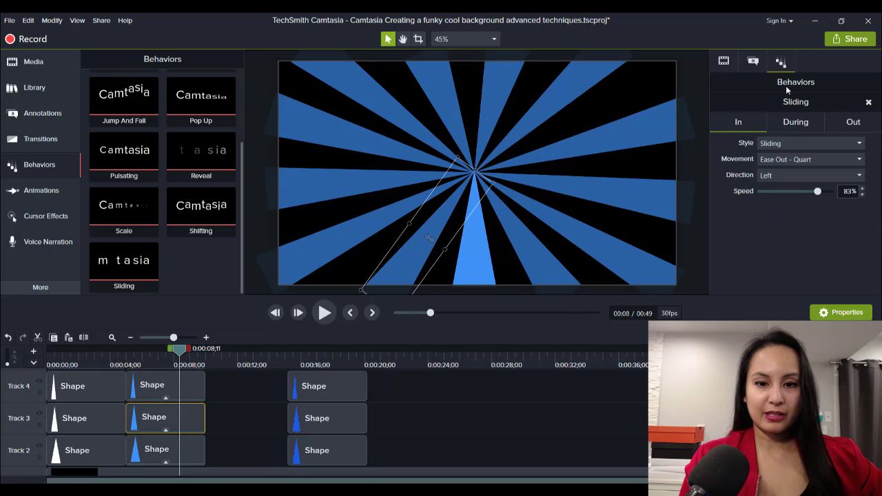
{"action": "left_click", "coordinate": [788, 124]}
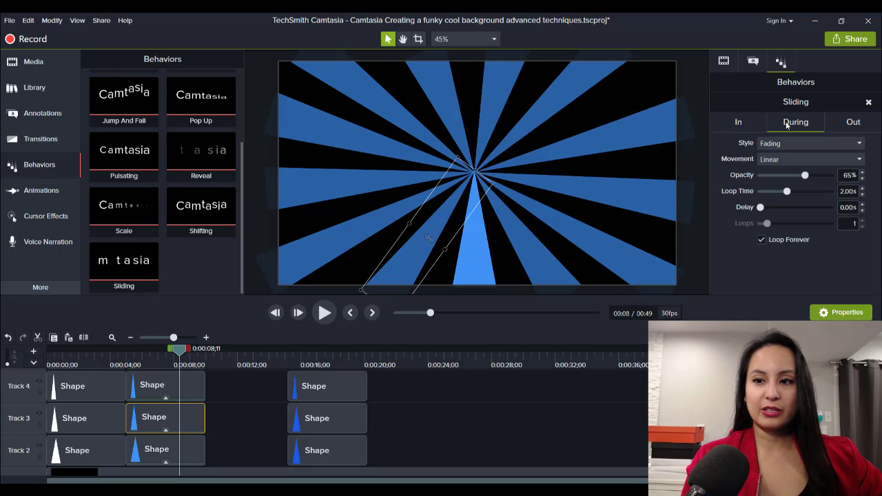
{"action": "left_click", "coordinate": [751, 126]}
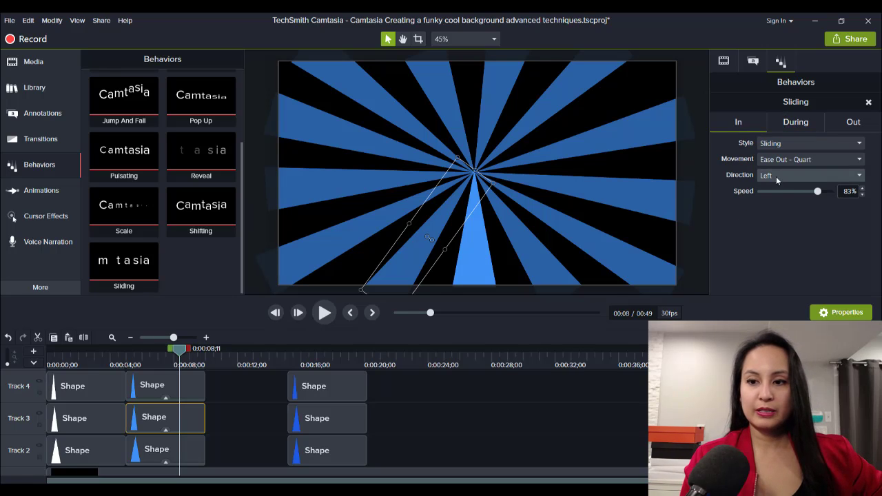
{"action": "left_click", "coordinate": [776, 176]}
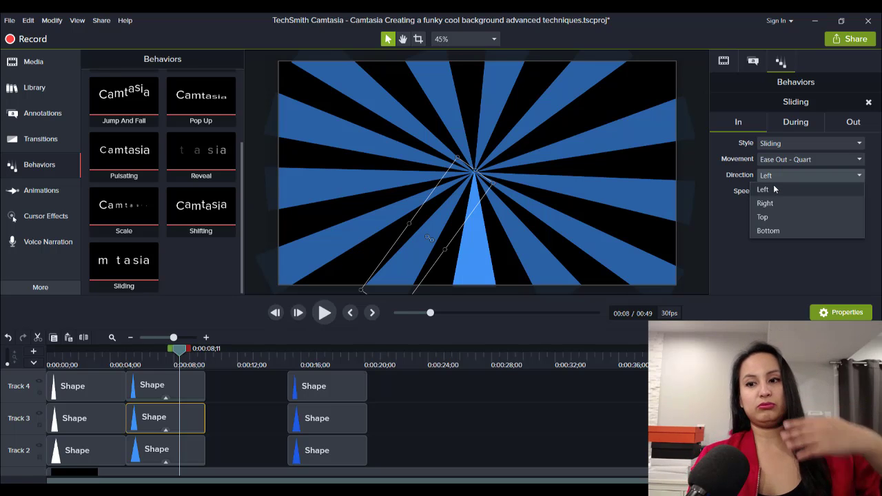
{"action": "left_click", "coordinate": [777, 190]}
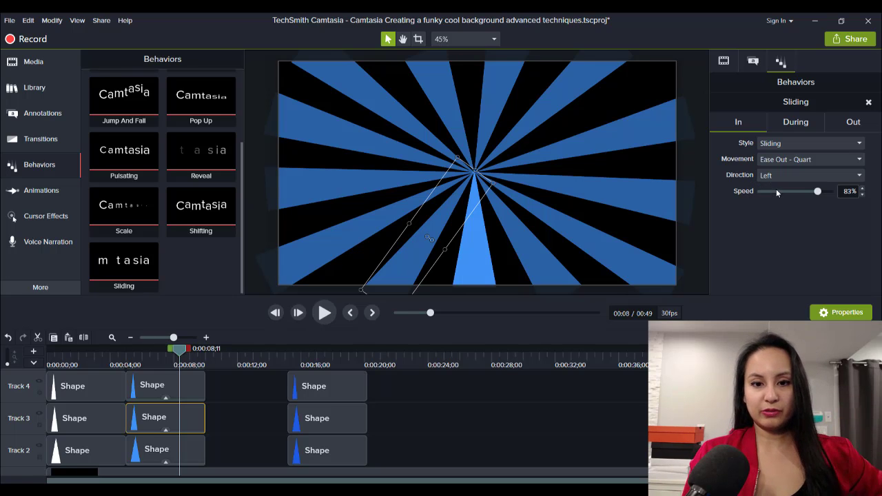
{"action": "left_click", "coordinate": [789, 127]}
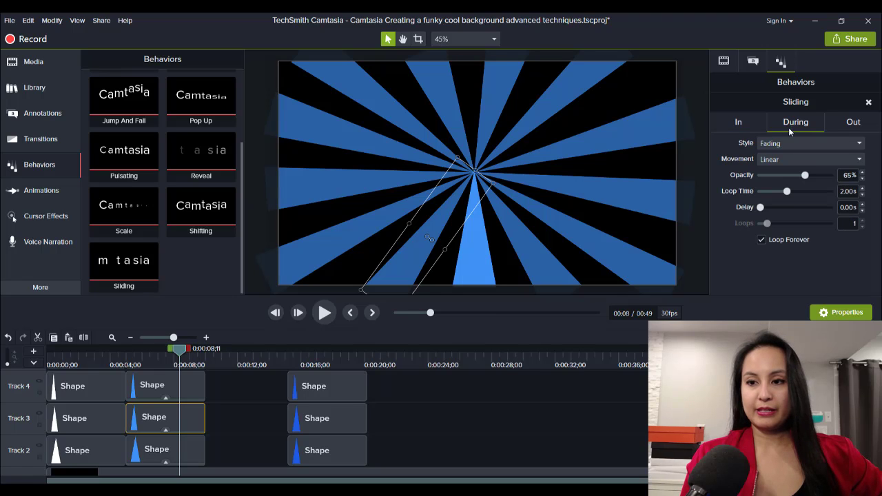
{"action": "left_click", "coordinate": [789, 142]}
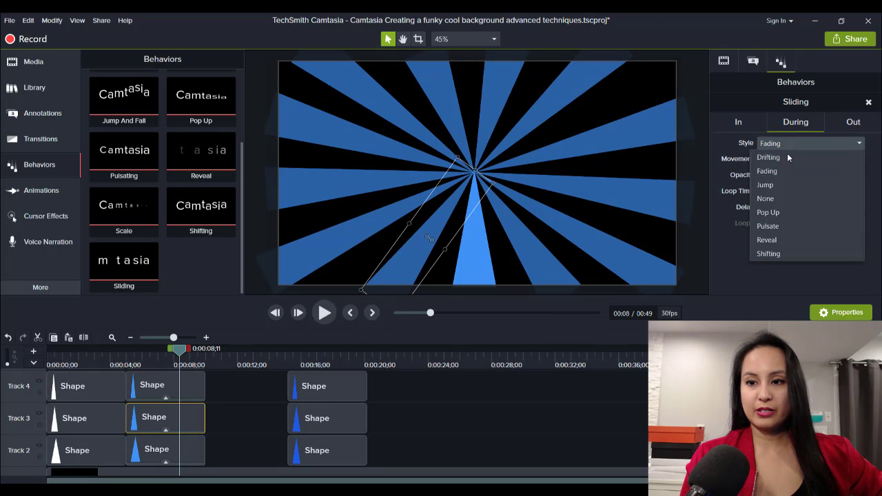
{"action": "left_click", "coordinate": [770, 200]}
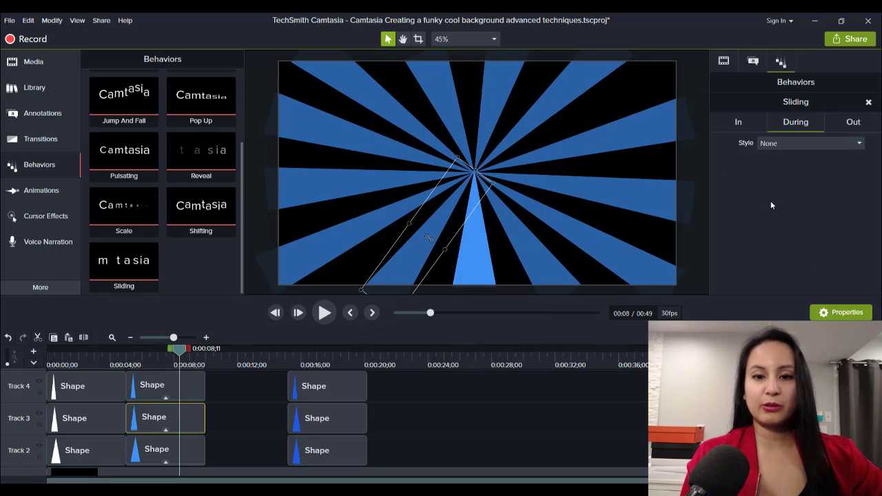
{"action": "left_click", "coordinate": [348, 230]}
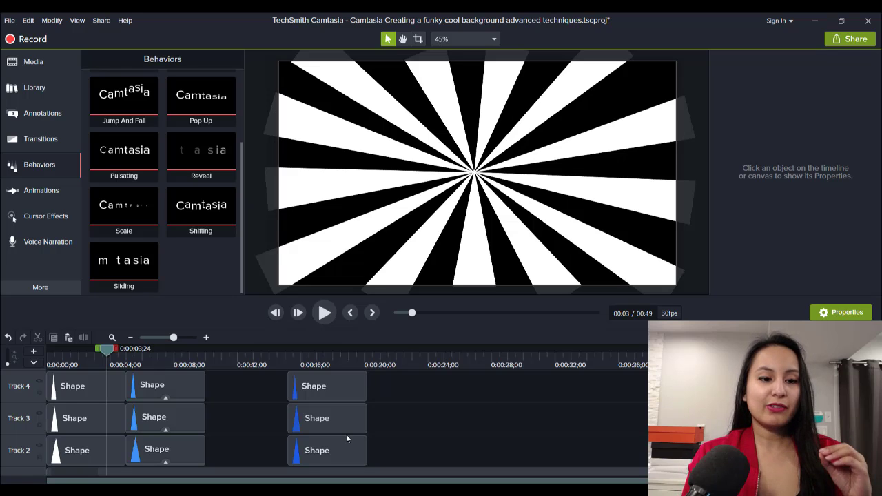
{"action": "left_click", "coordinate": [168, 357]}
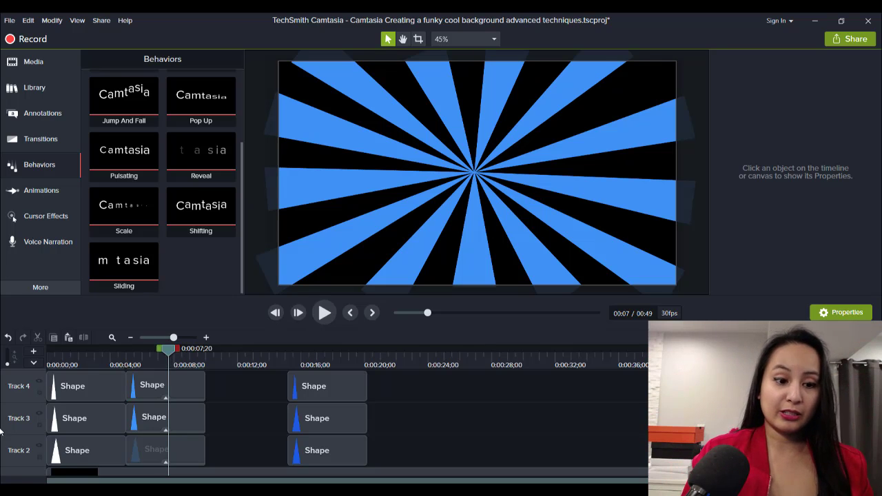
{"action": "left_click", "coordinate": [120, 364]}
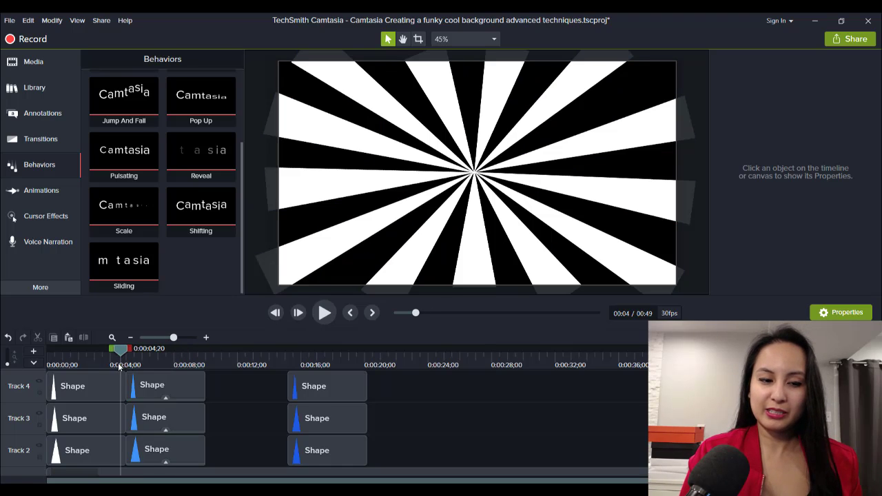
{"action": "left_click", "coordinate": [111, 364]}
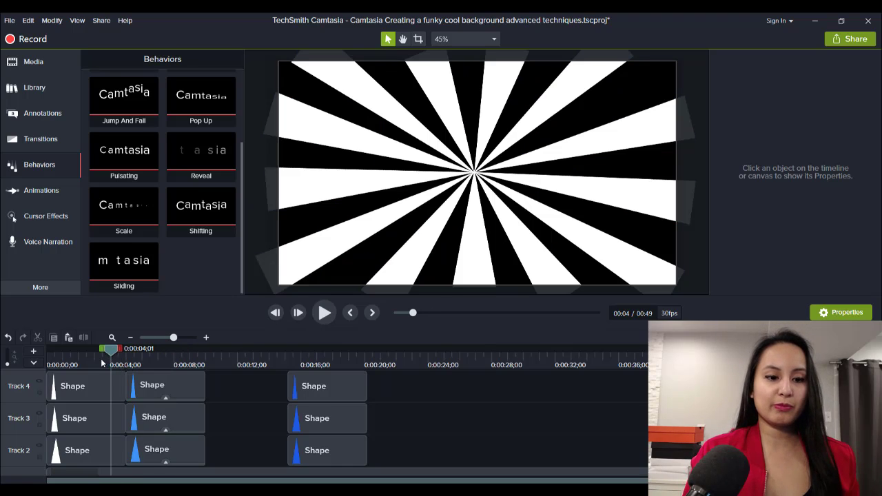
{"action": "left_click", "coordinate": [105, 359]}
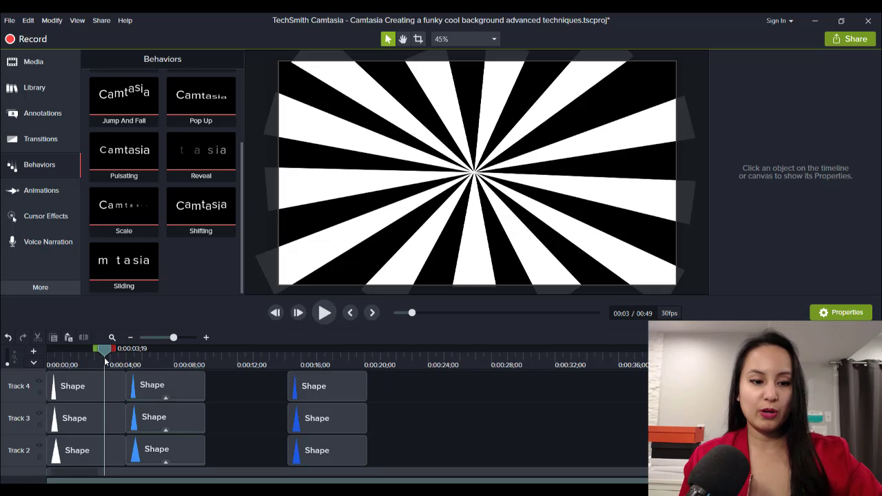
{"action": "key", "text": "space"}
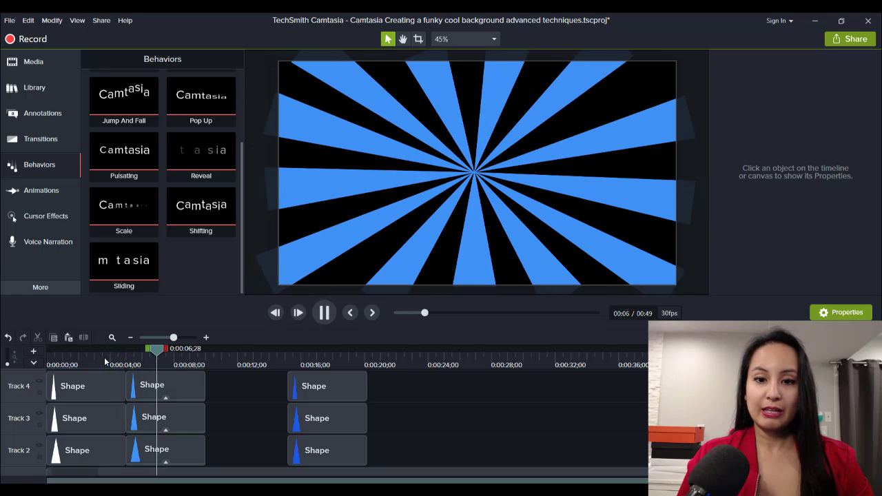
{"action": "key", "text": "space"}
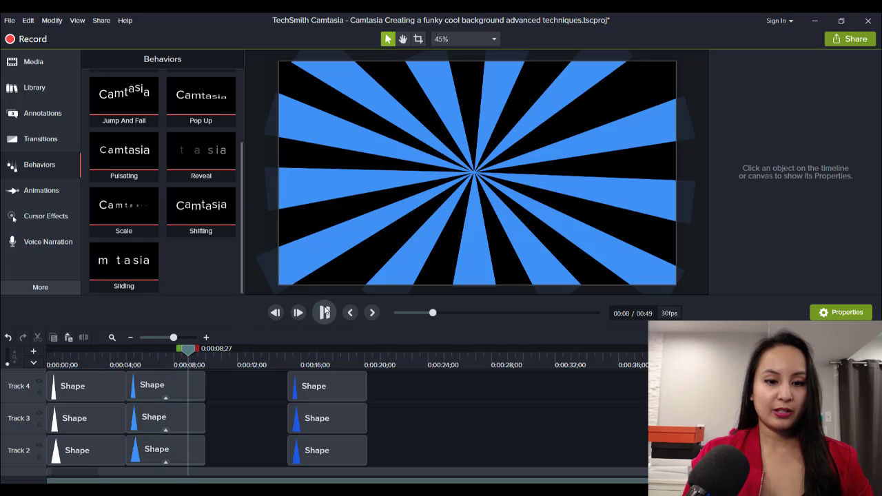
{"action": "left_click", "coordinate": [114, 366]}
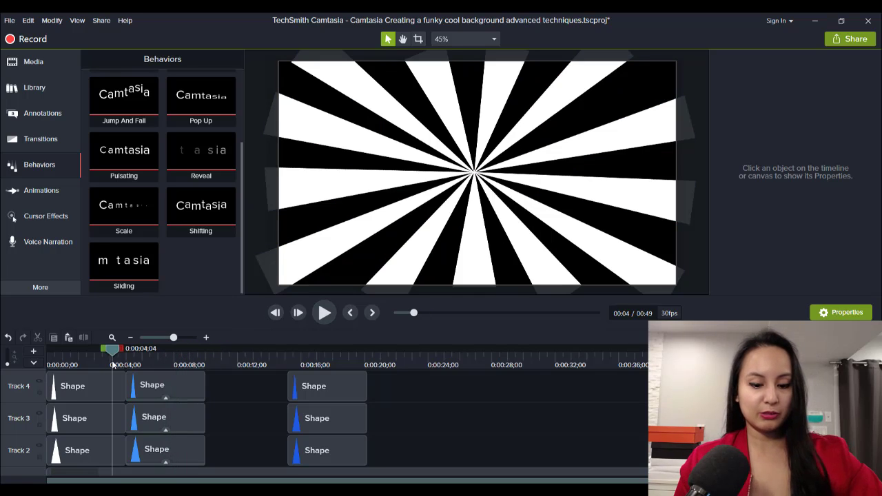
{"action": "key", "text": "space"}
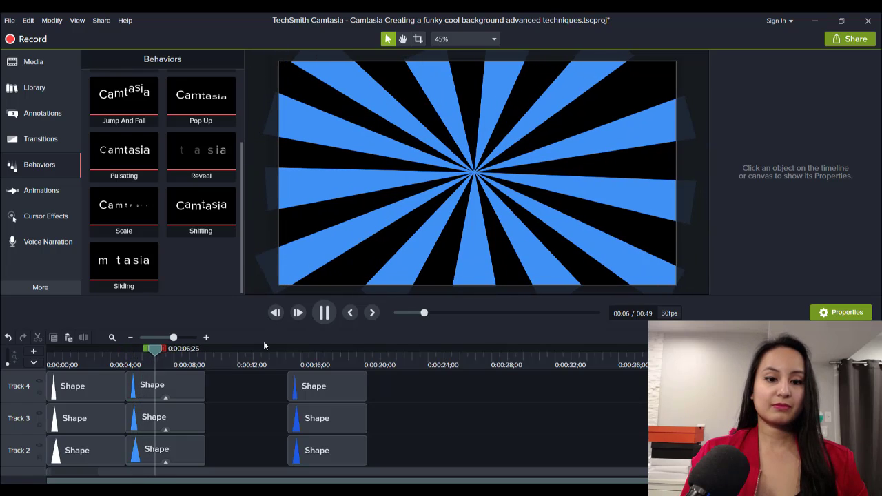
{"action": "left_click", "coordinate": [324, 313]}
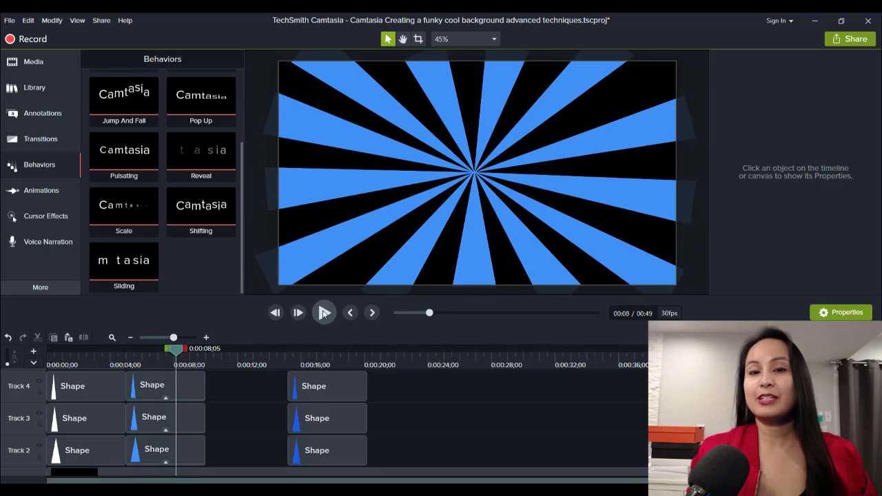